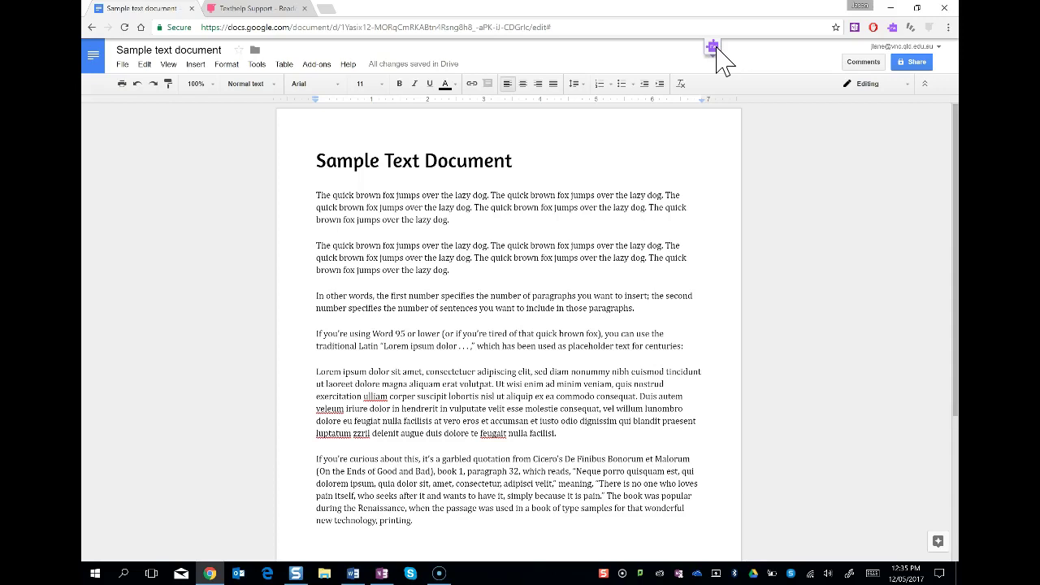
Show the Read&Write toolbar, glance at the Texthelp support page, and return to the Sample Text Document.
left_click(714, 49)
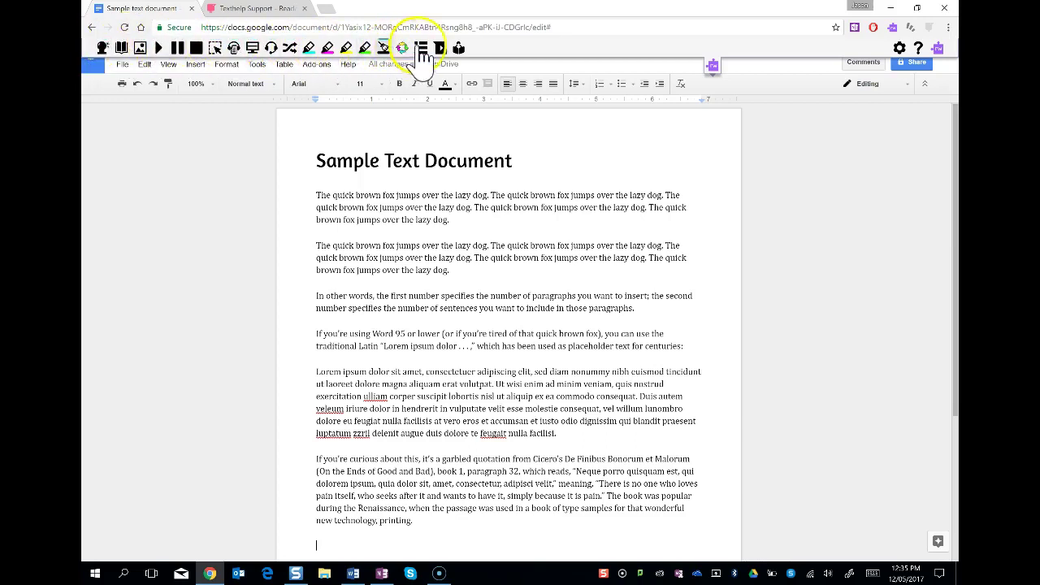
left_click(712, 65)
left_click(715, 48)
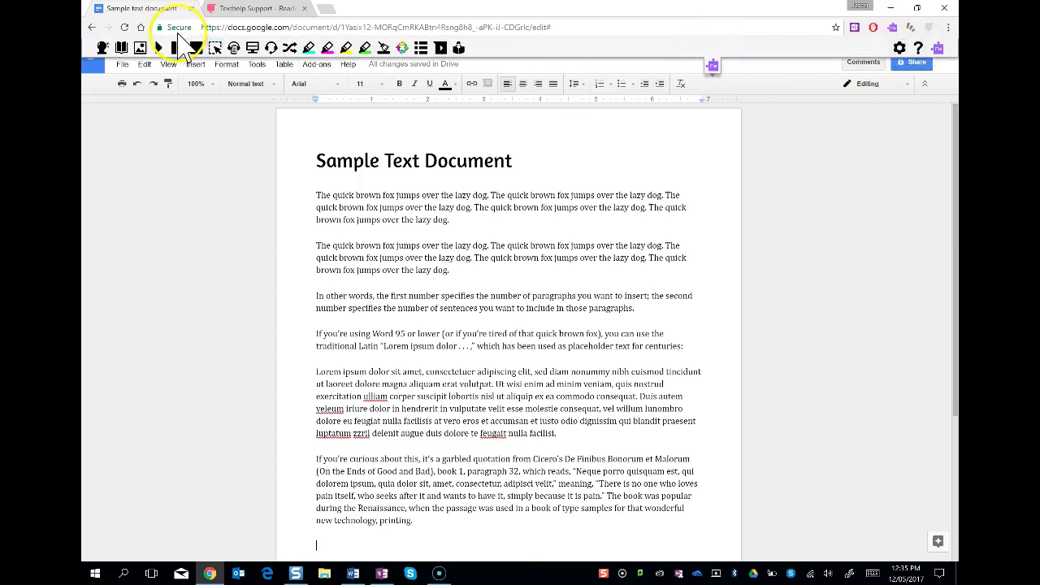
left_click(268, 10)
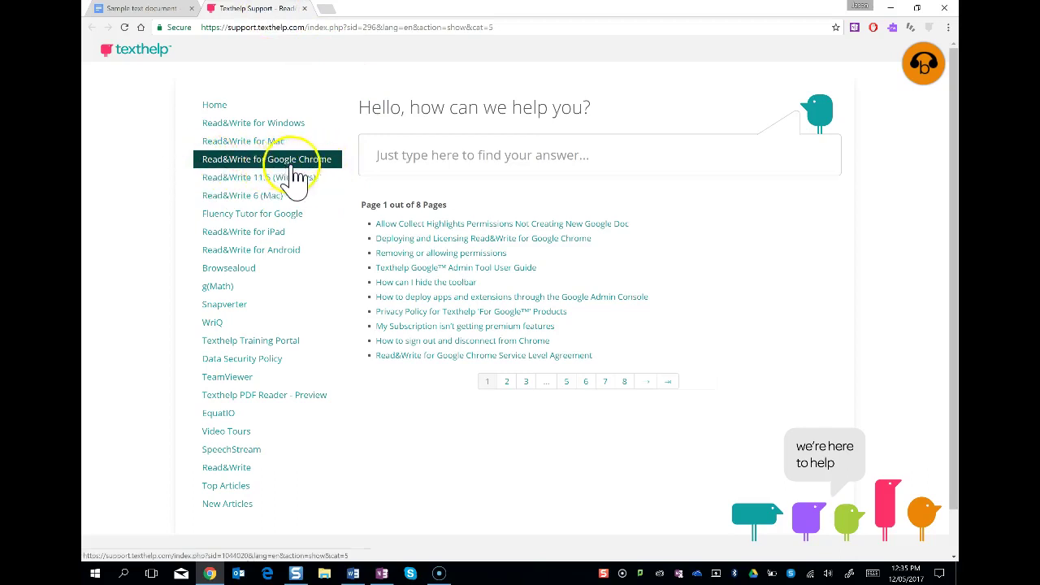
left_click(136, 8)
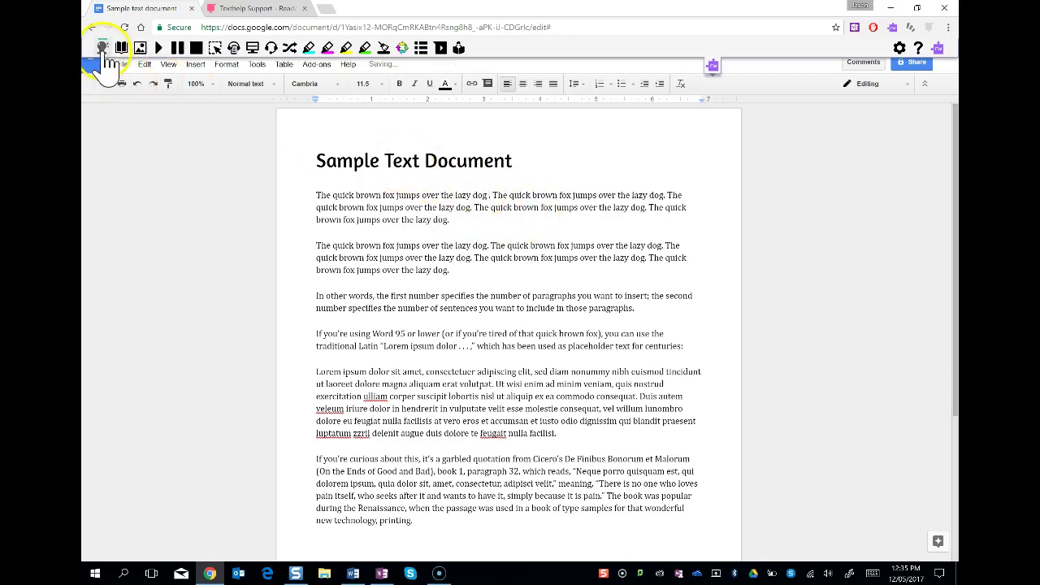
Use word prediction to add 'and the first place' after 'lazy dog', then turn prediction off.
left_click(102, 48)
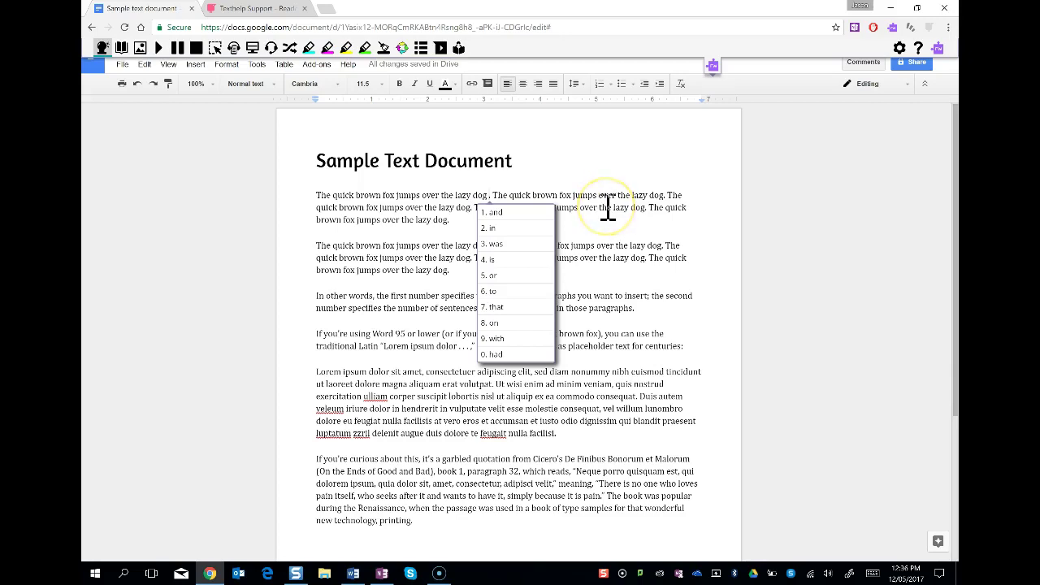
left_click(496, 212)
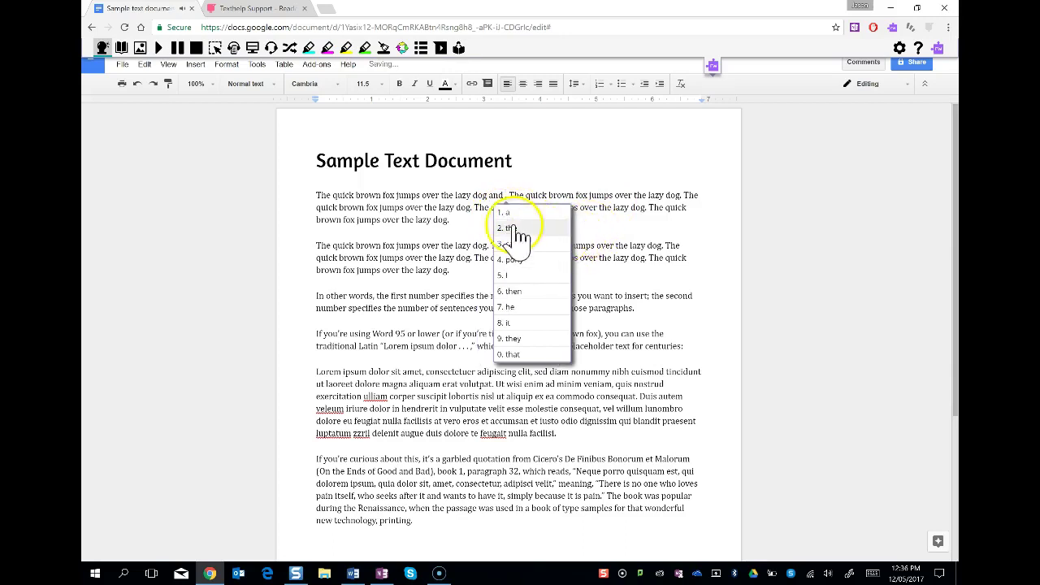
left_click(521, 229)
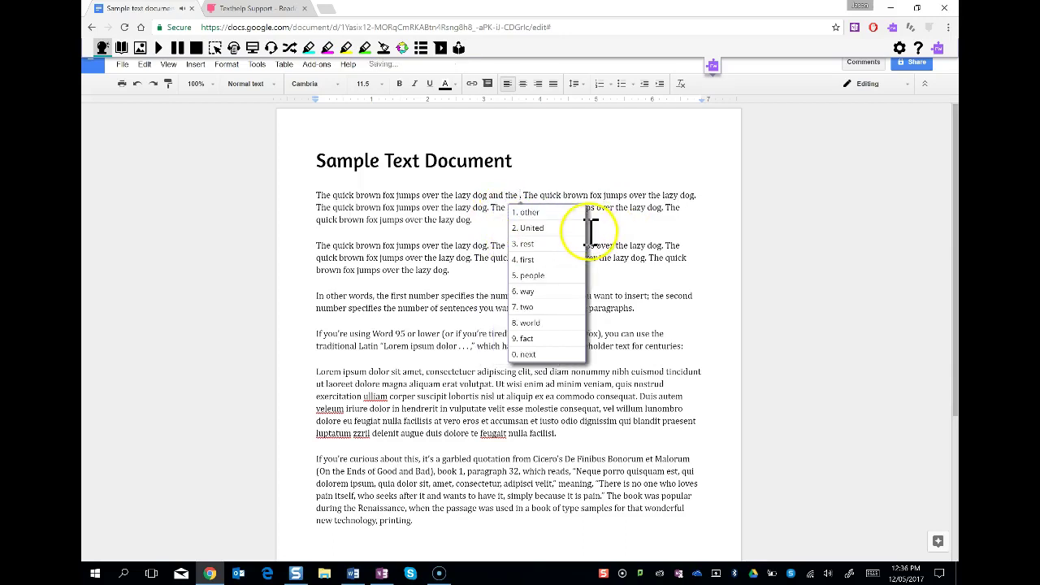
left_click(540, 259)
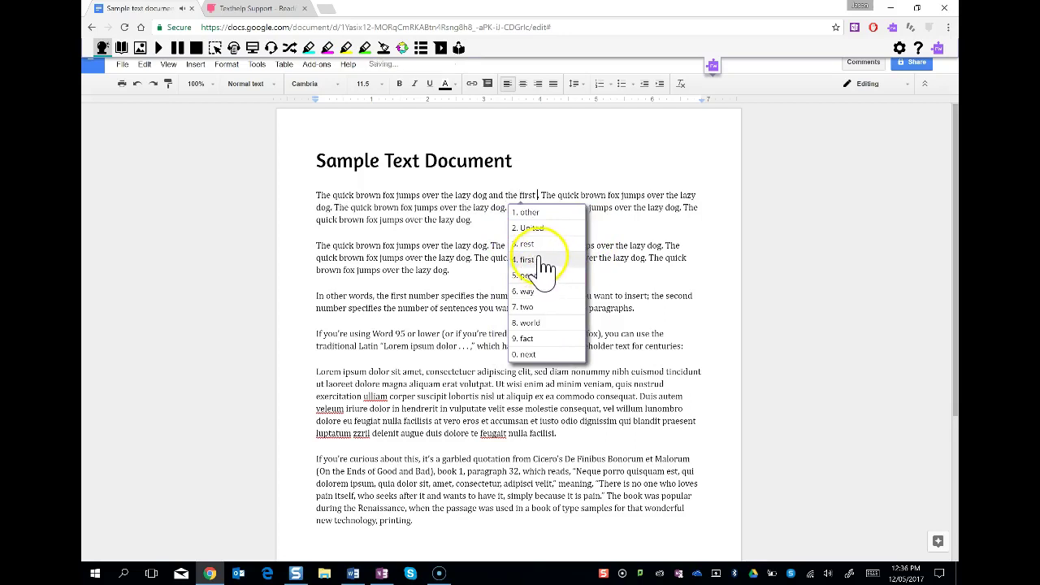
left_click(580, 230)
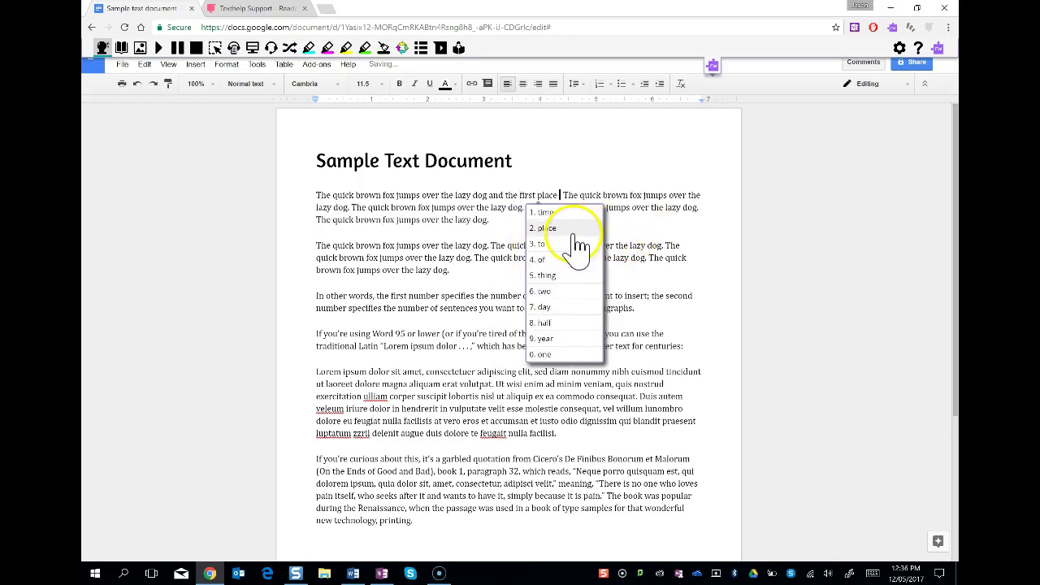
left_click(664, 244)
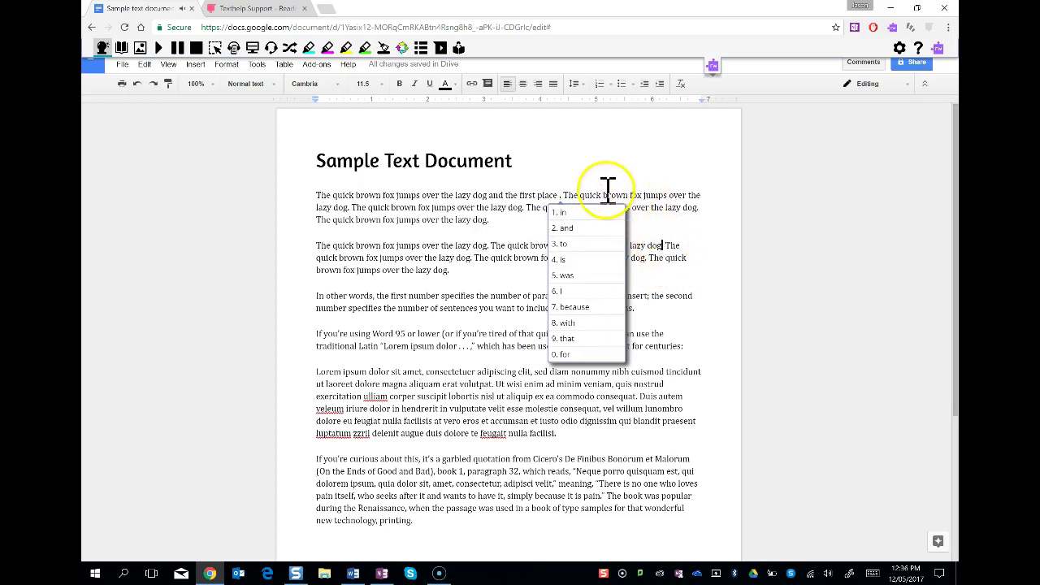
left_click(102, 48)
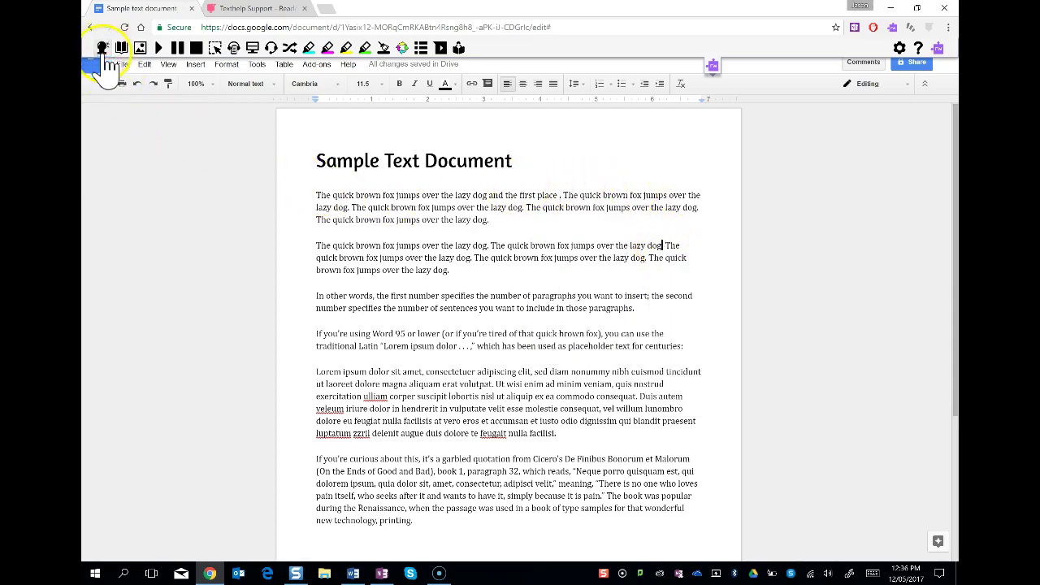
left_click(560, 195)
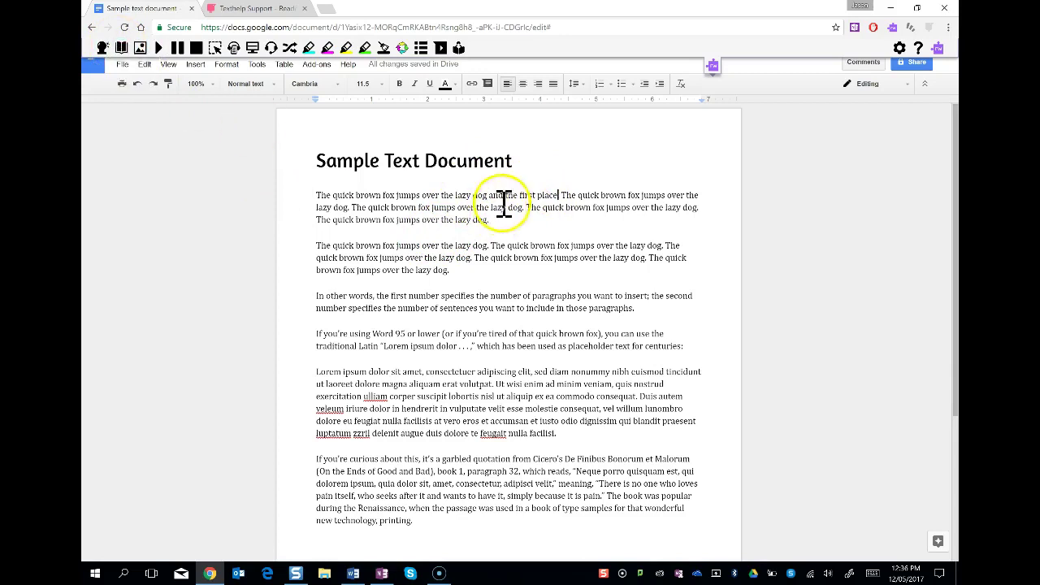
Show the Read&Write dictionary definitions for the title word 'Document' and hear them read aloud.
left_click(467, 162)
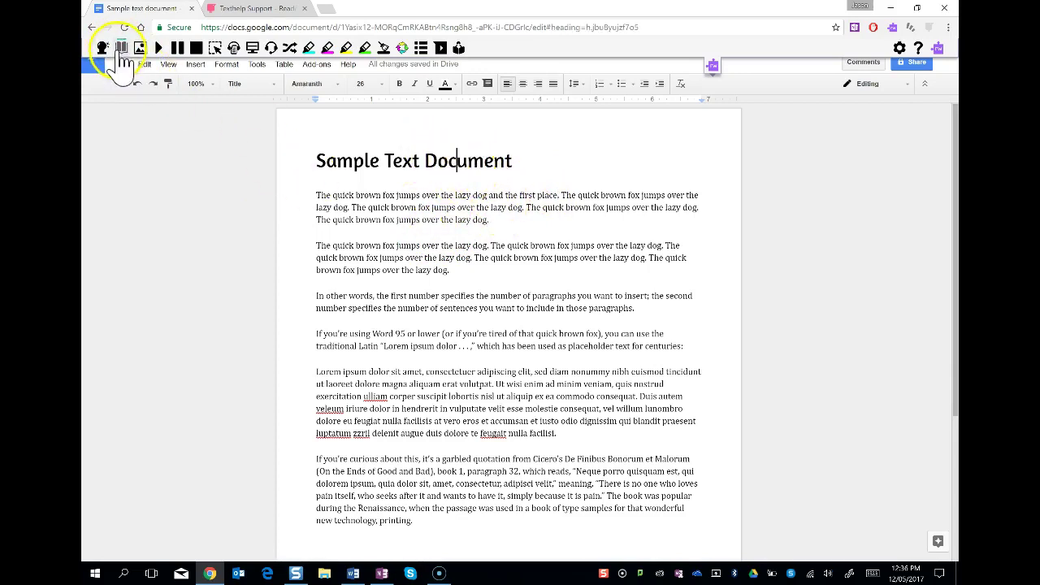
left_click(122, 48)
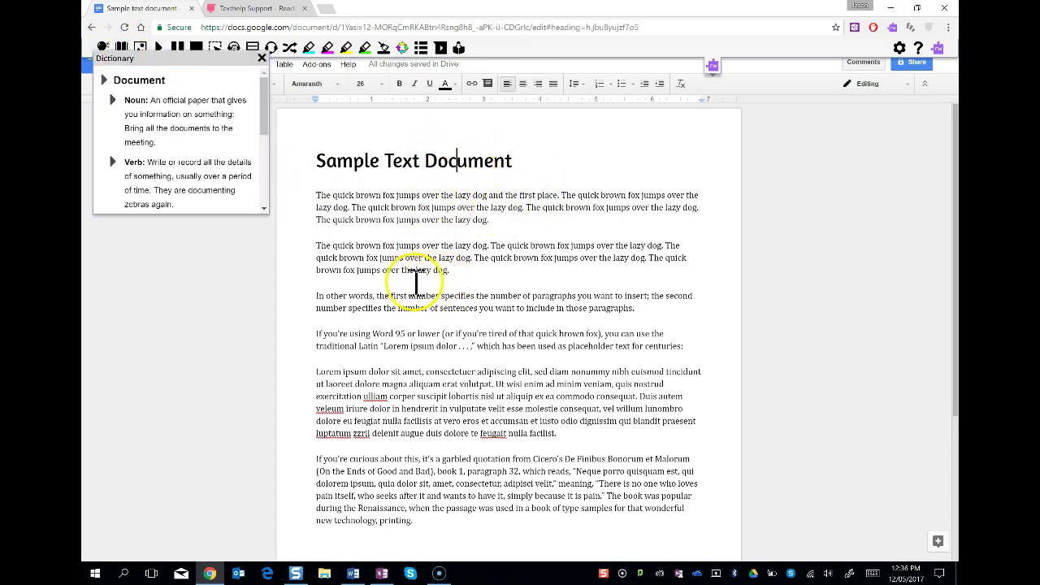
scroll(205, 134, "down", 3)
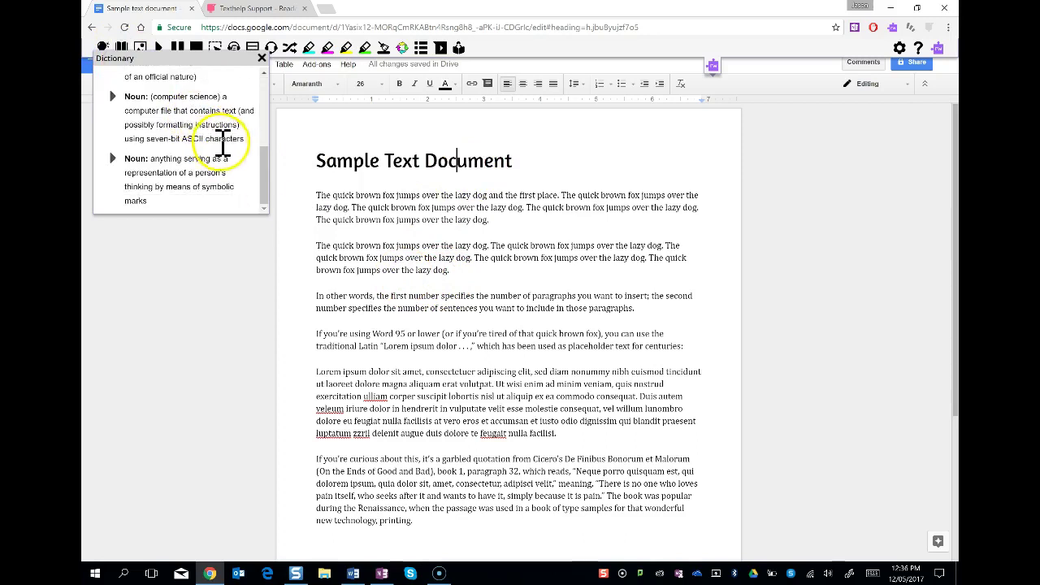
scroll(220, 130, "up", 5)
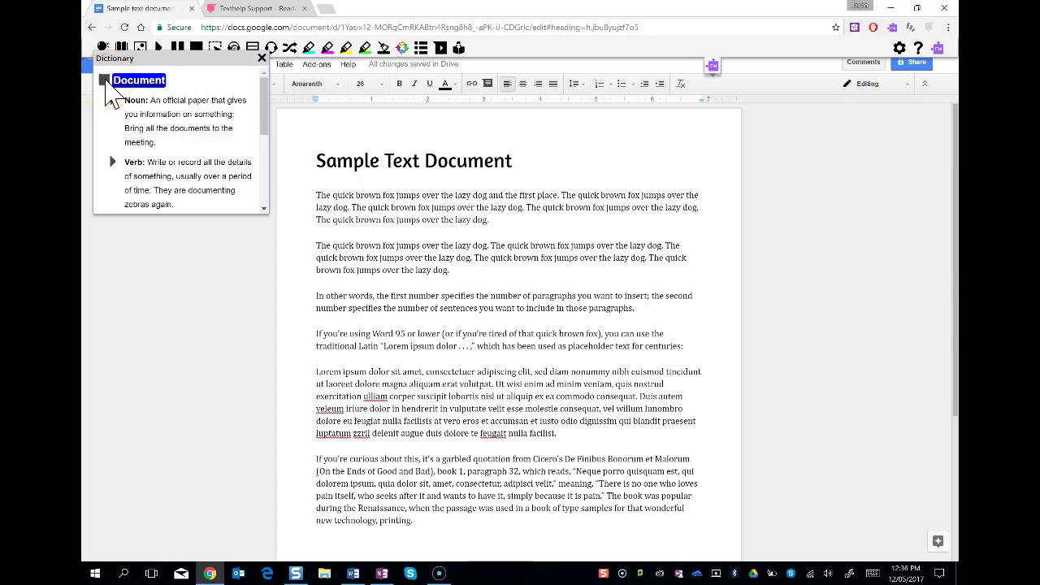
left_click(103, 80)
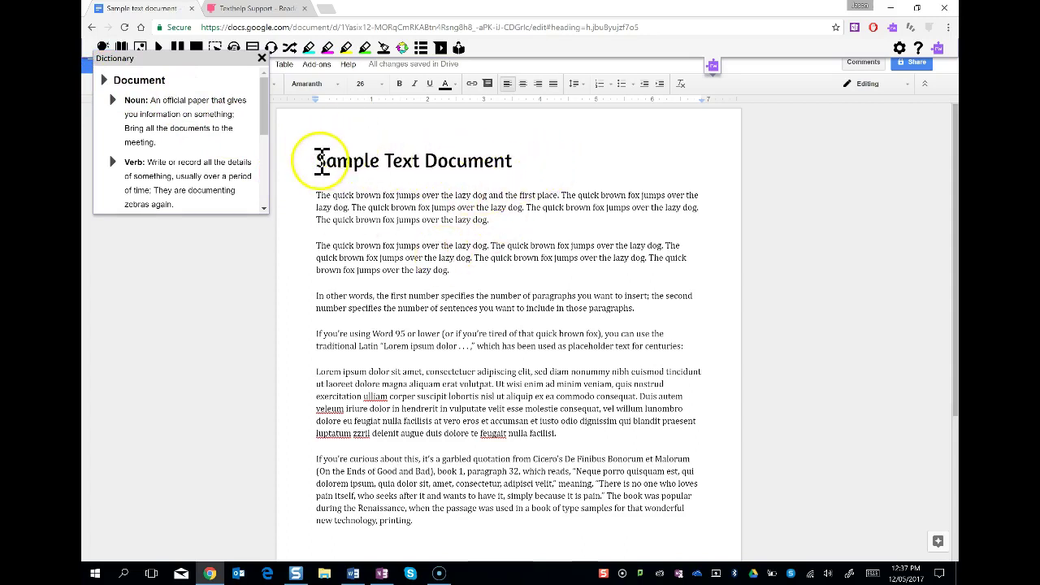
Close the Document definitions, then view and close Picture Dictionary images for 'fox' and 'Word'.
left_click(262, 57)
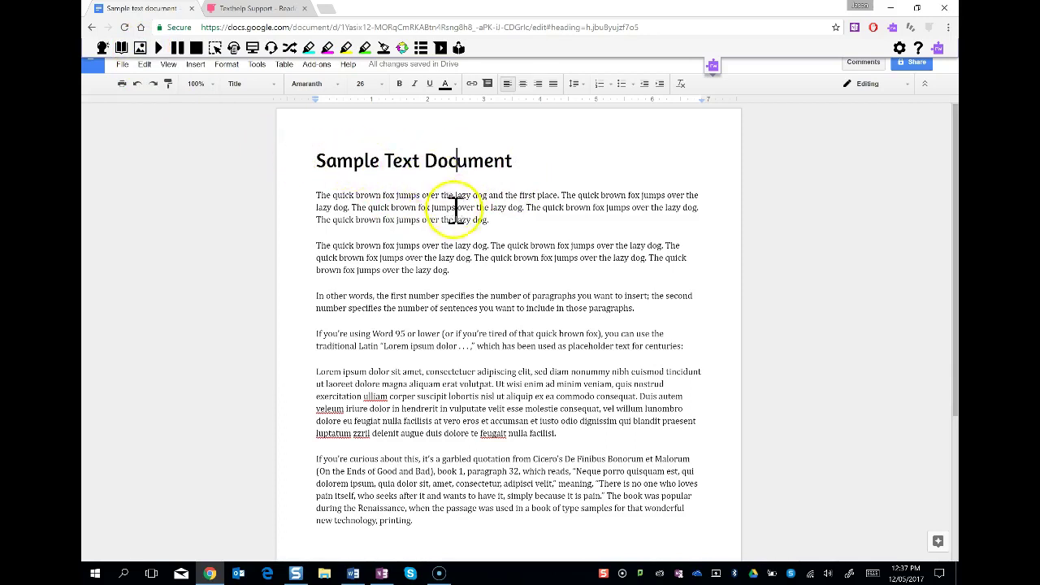
left_click(388, 195)
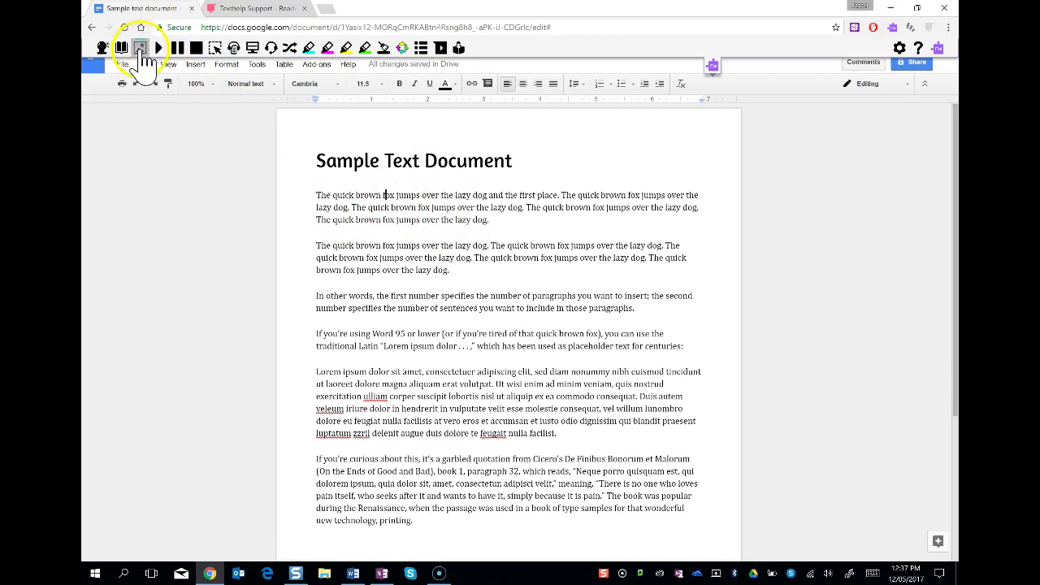
left_click(140, 47)
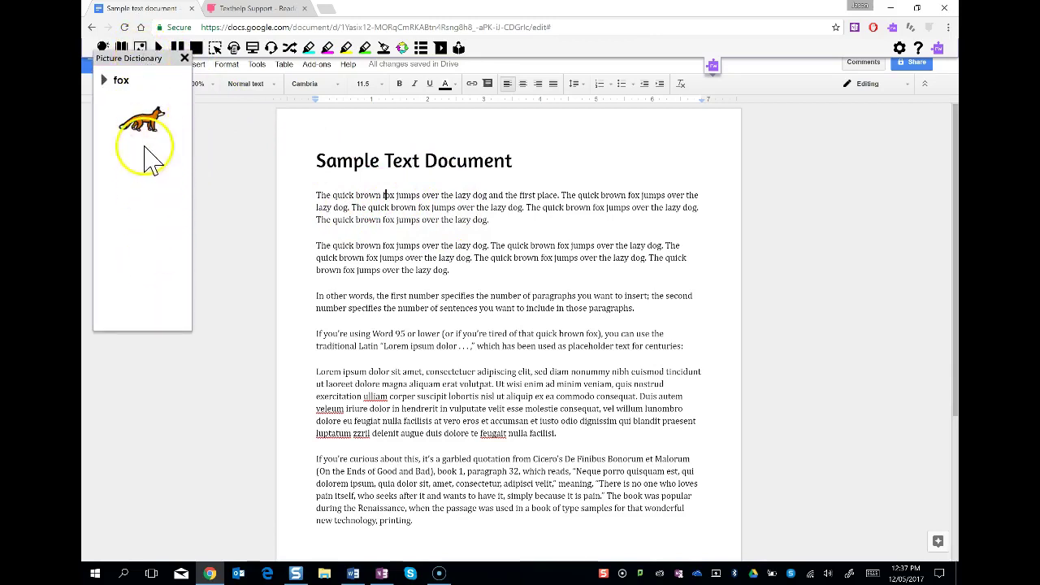
left_click(183, 57)
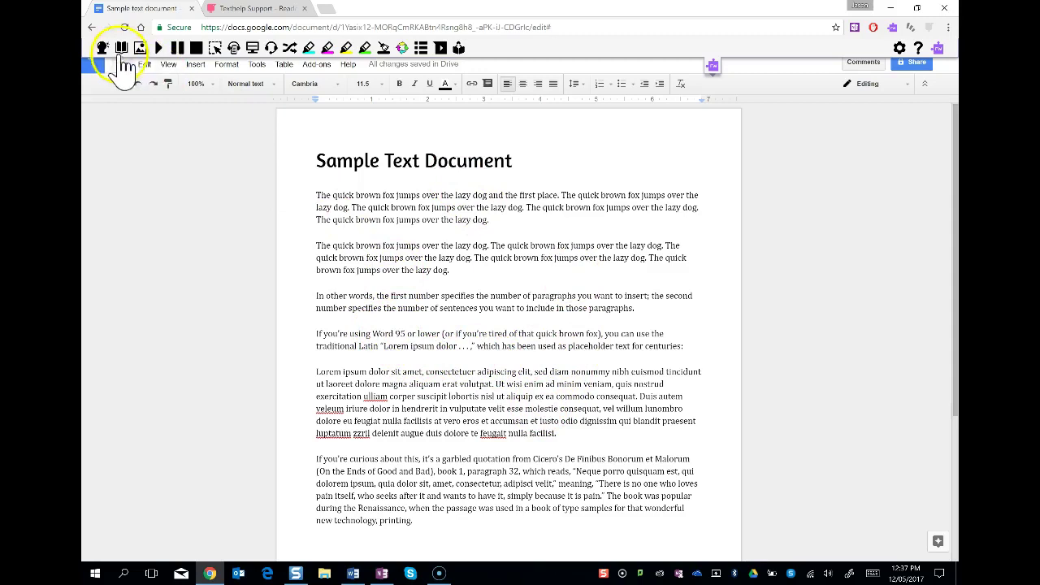
left_click(139, 47)
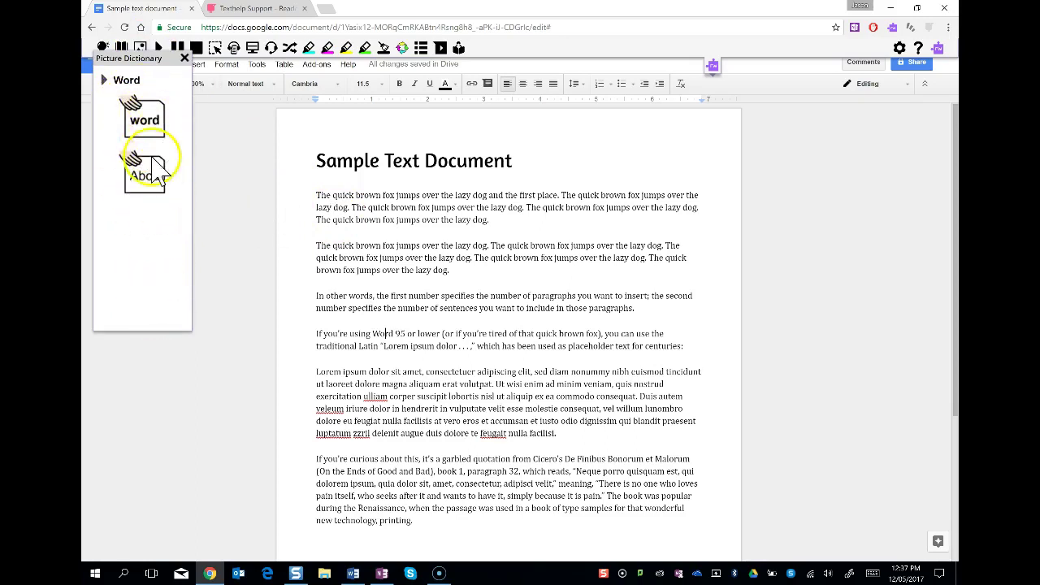
left_click(184, 58)
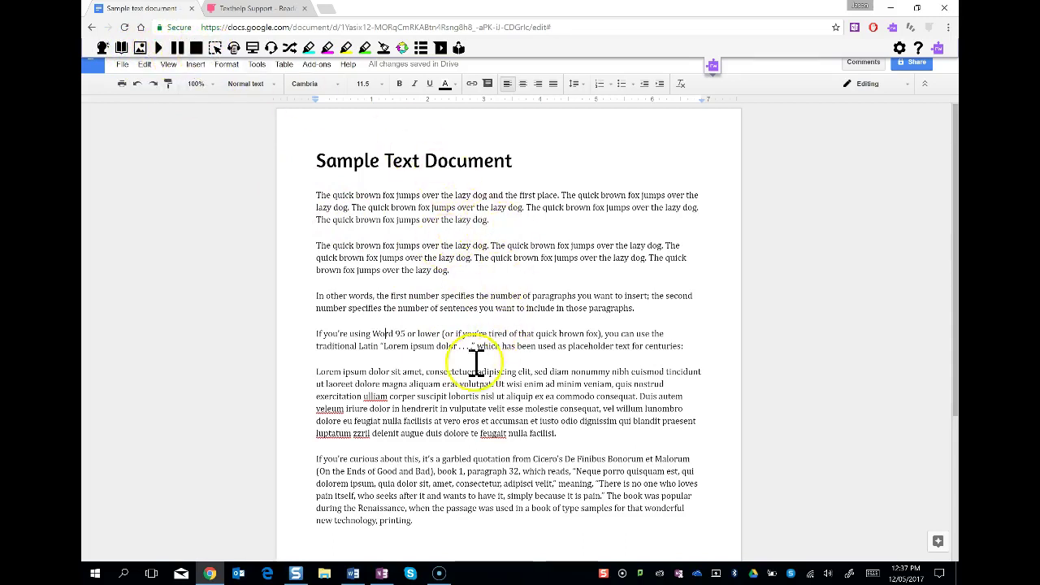
Read the 'In other words' paragraph aloud, pause and stop it, then review and close Speech settings.
left_click(317, 295)
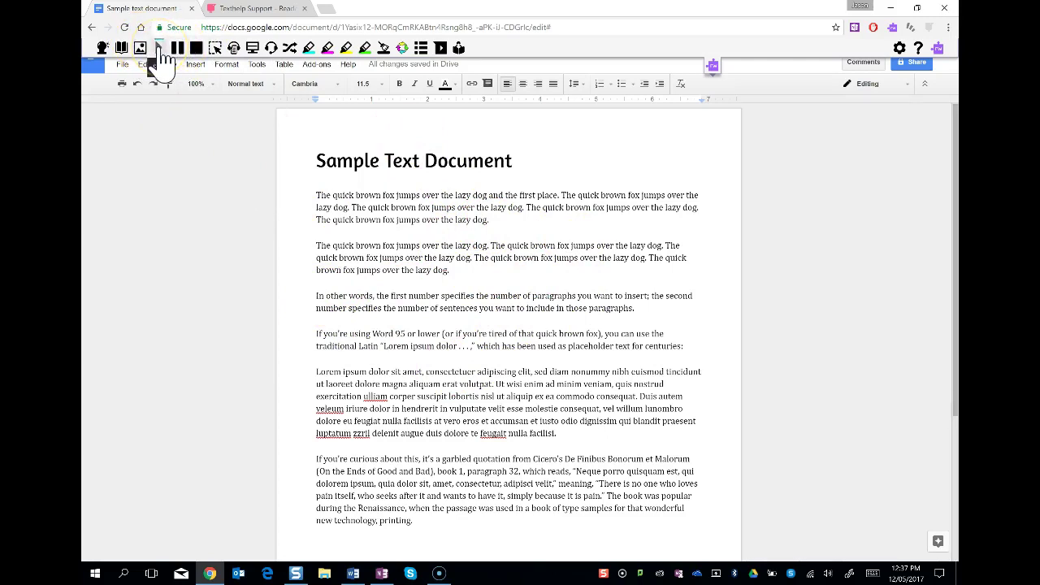
left_click(160, 49)
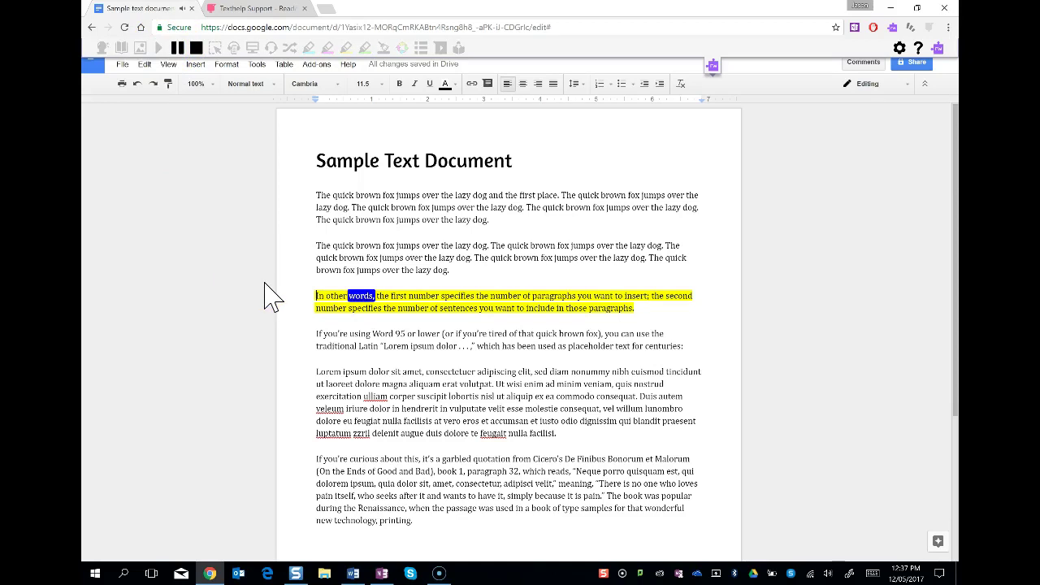
left_click(180, 51)
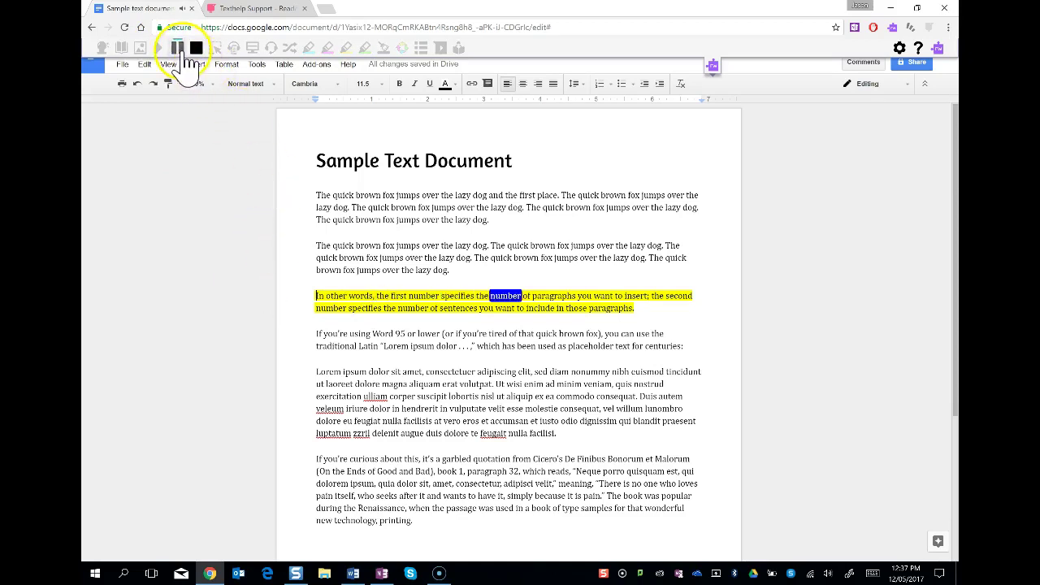
left_click(196, 49)
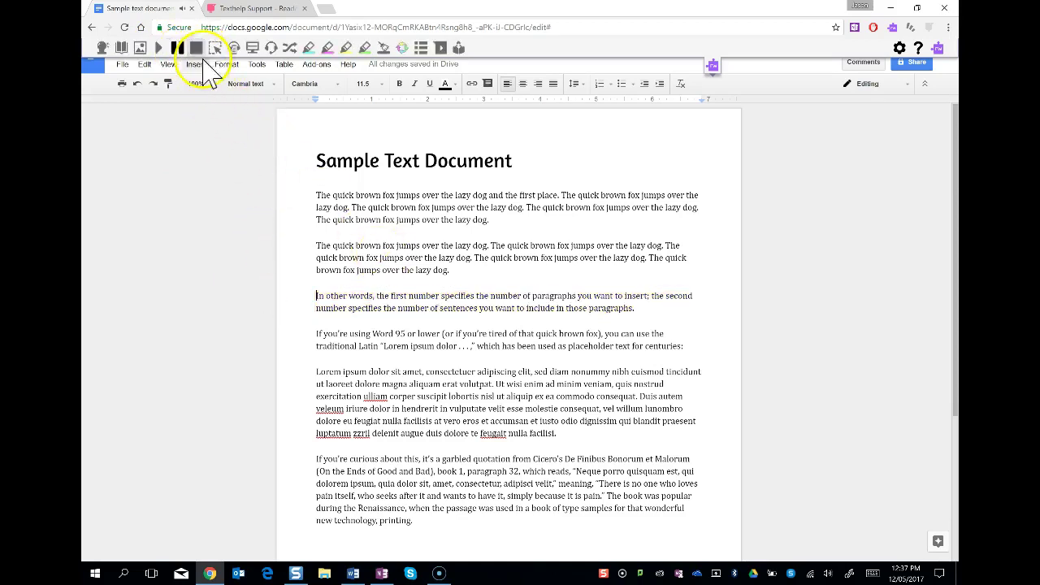
left_click(900, 49)
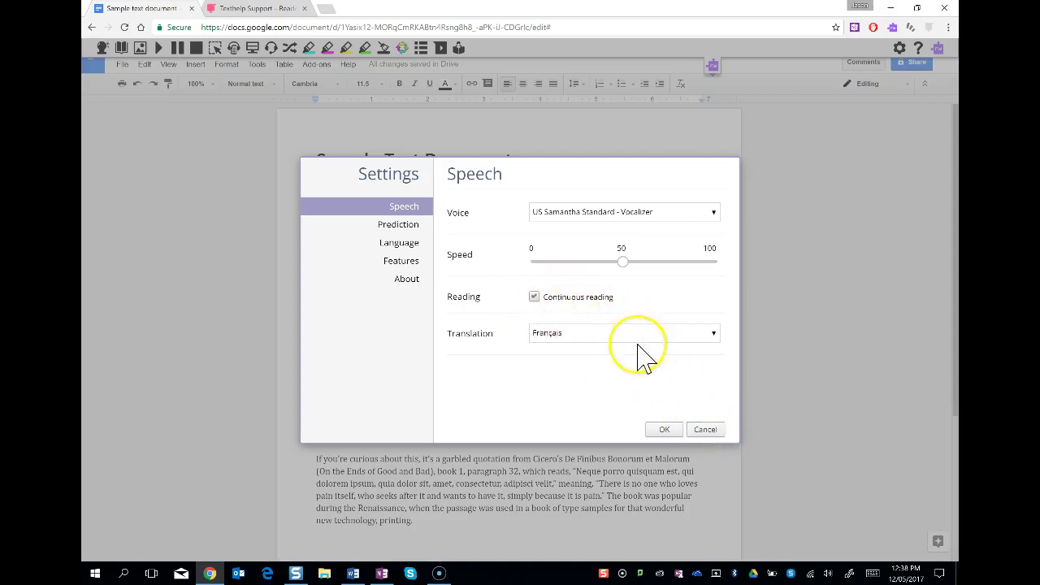
left_click(702, 429)
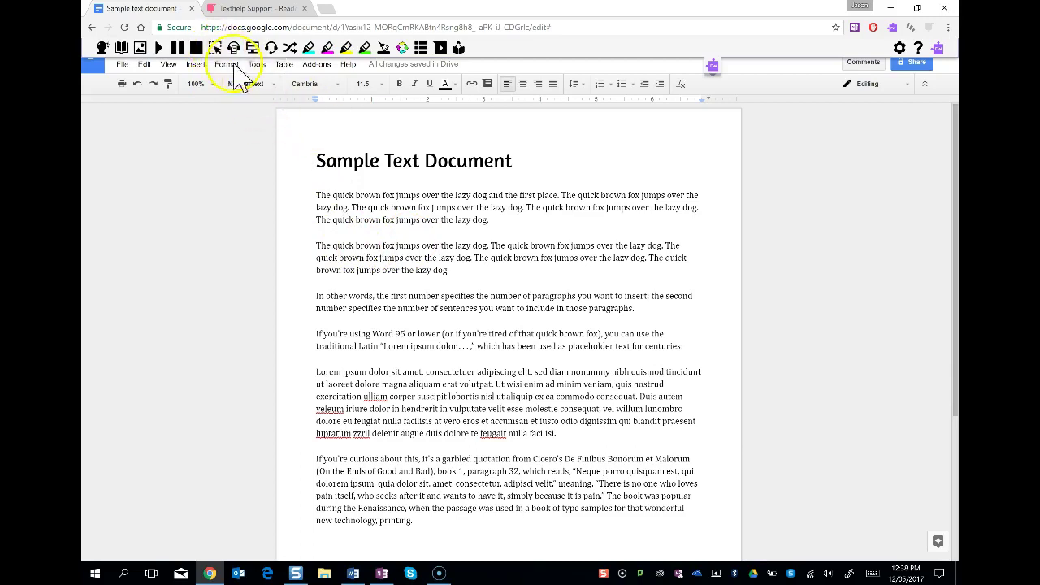
left_click(215, 48)
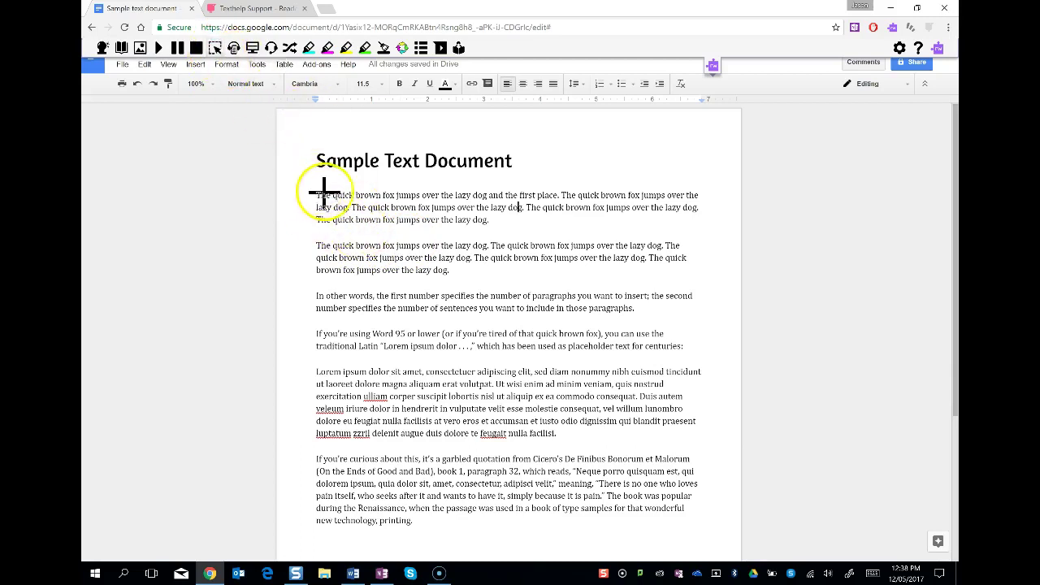
left_click_drag(305, 187, 502, 234)
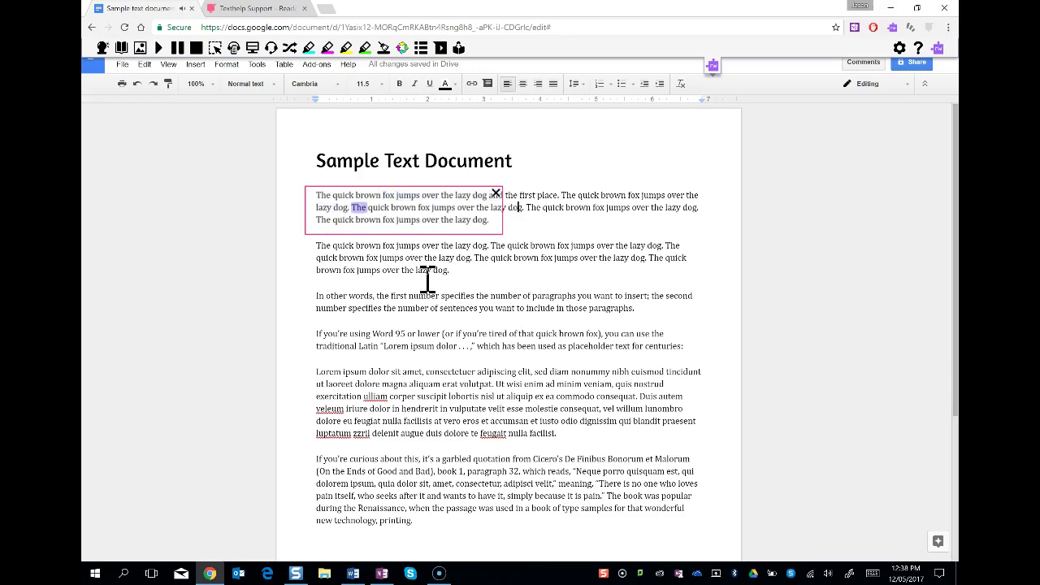
left_click(496, 194)
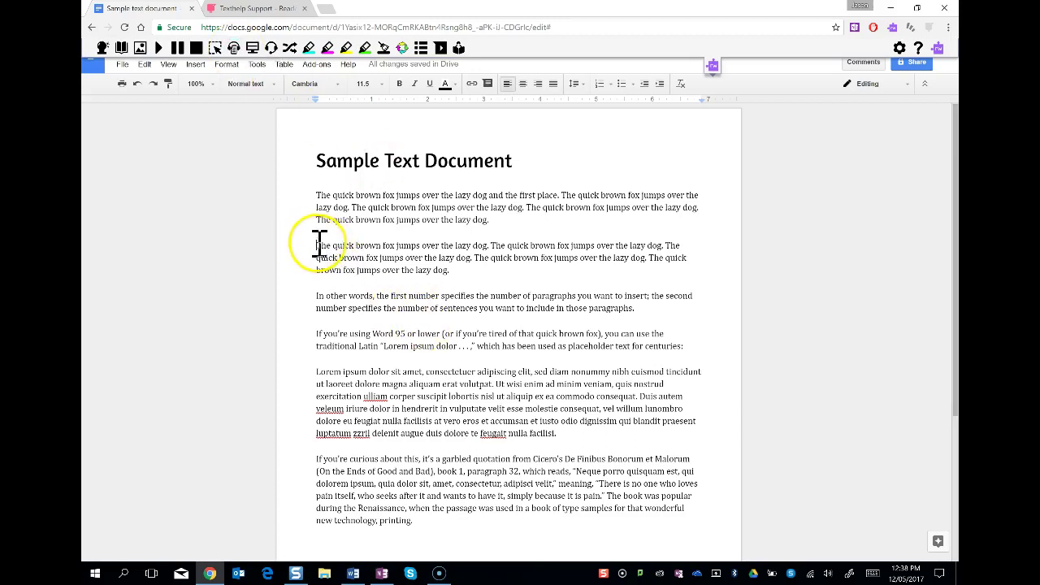
Convert the 'In other words' paragraph to speechmaker.mp3 with Speech Maker and open the file.
left_click_drag(318, 245, 467, 272)
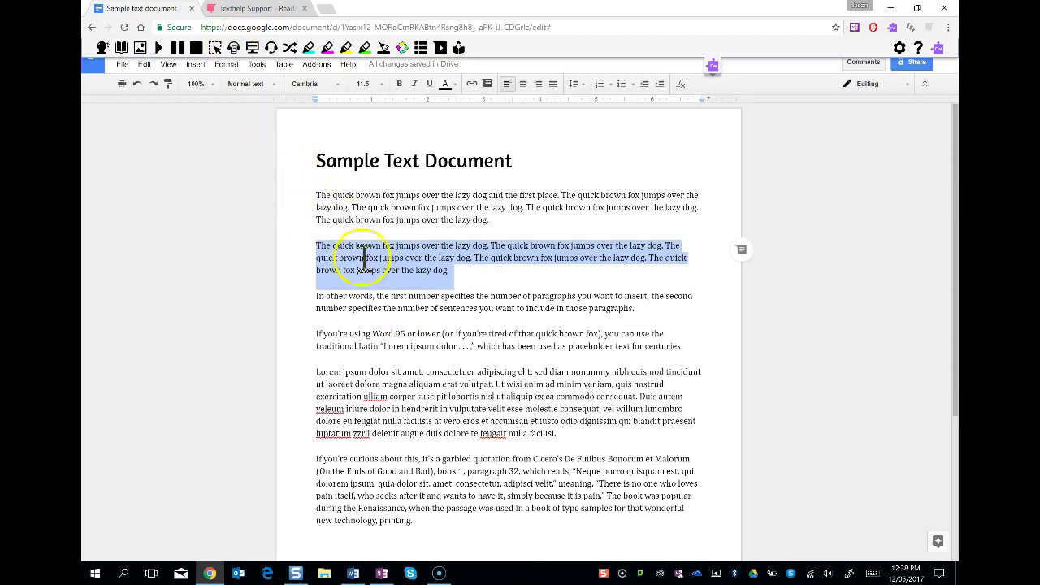
left_click(384, 277)
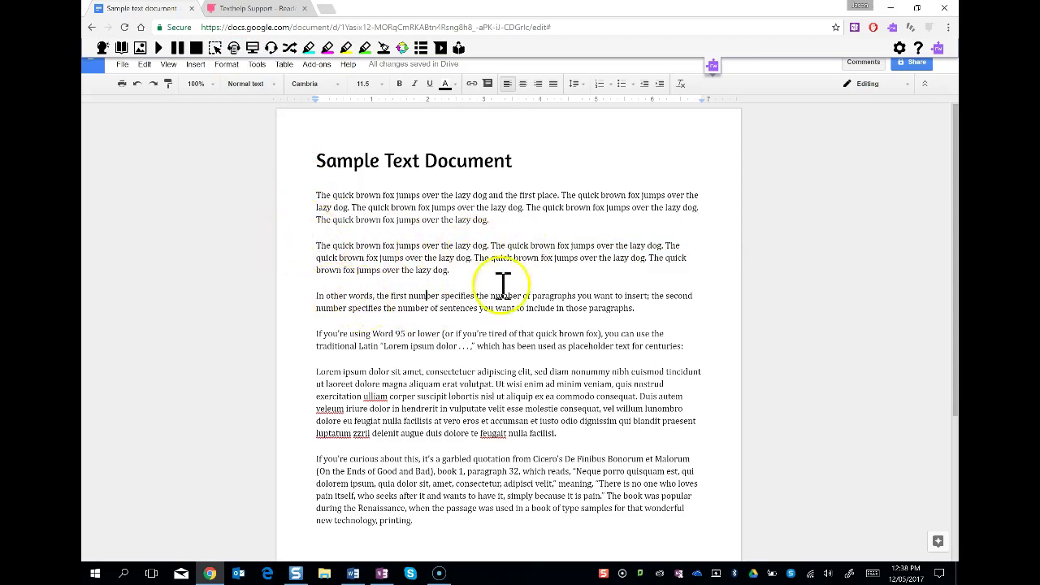
left_click_drag(638, 306, 307, 296)
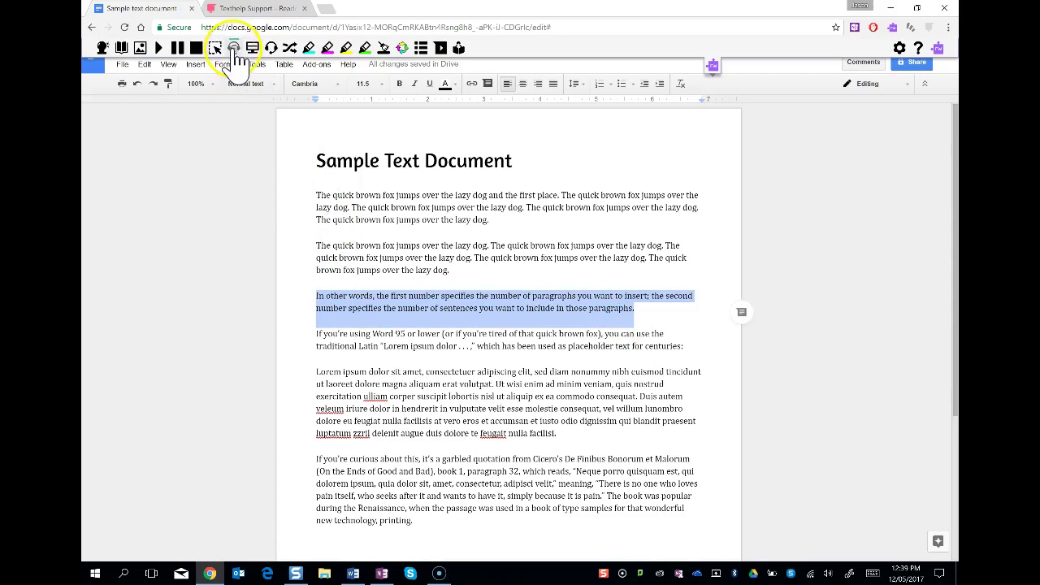
left_click(234, 50)
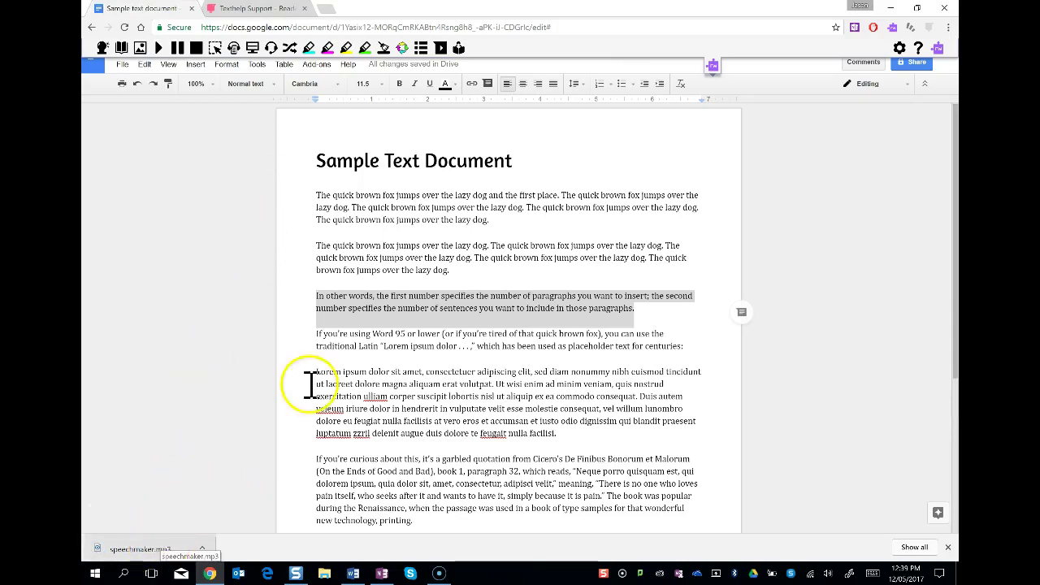
left_click(160, 550)
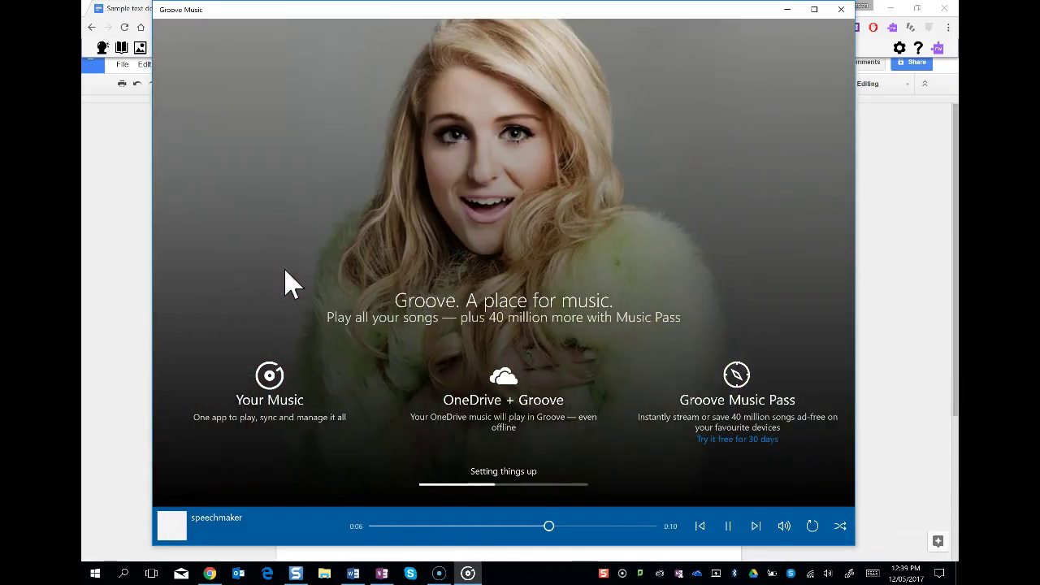
Close Groove Music after the speechmaker recording finishes playing.
left_click(841, 9)
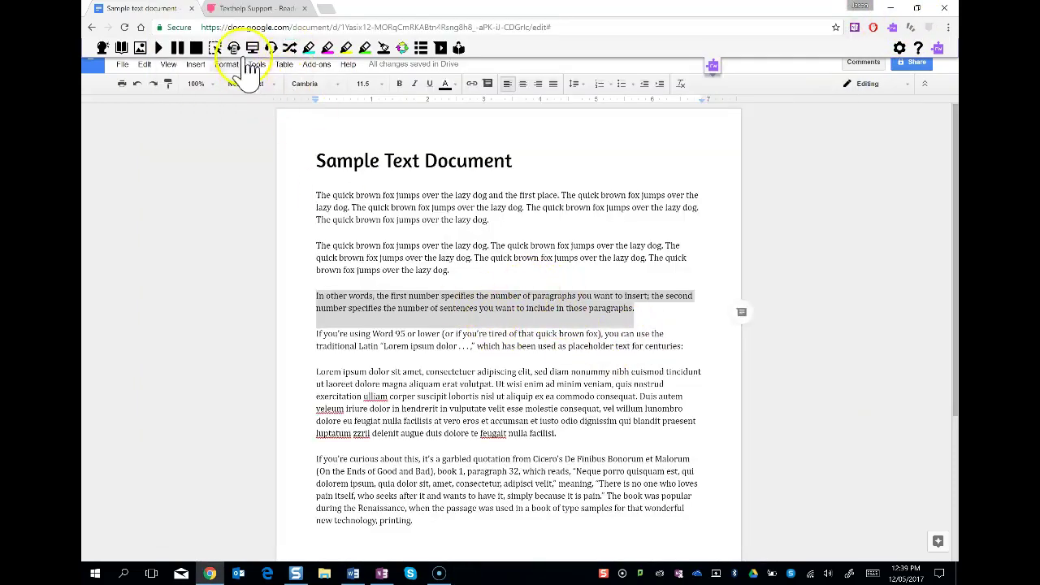
left_click(504, 260)
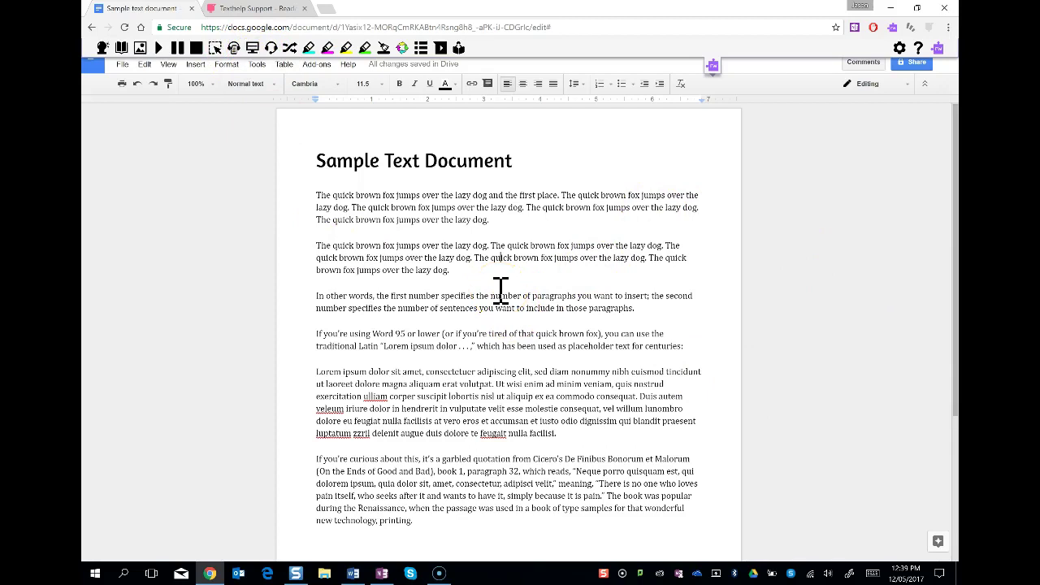
left_click(253, 50)
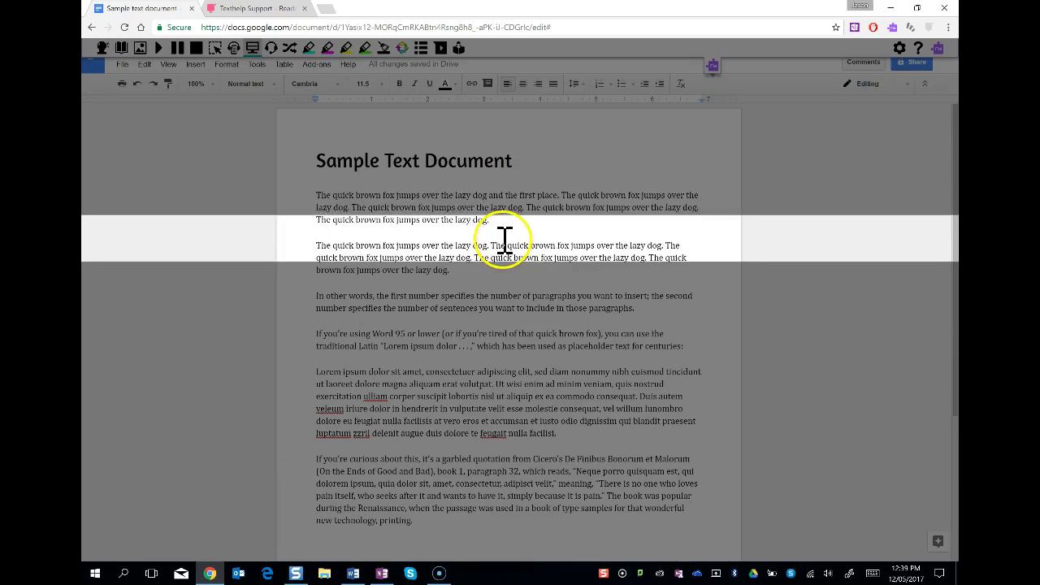
left_click(253, 49)
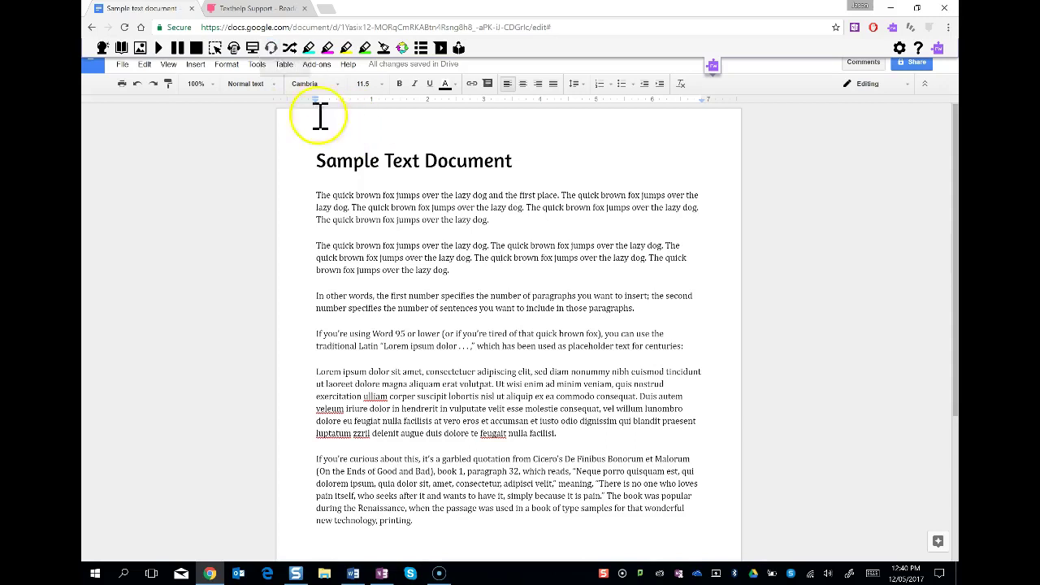
Dictate 'And now as I speak the software will pick up my voice.' after the last paragraph.
left_click(271, 50)
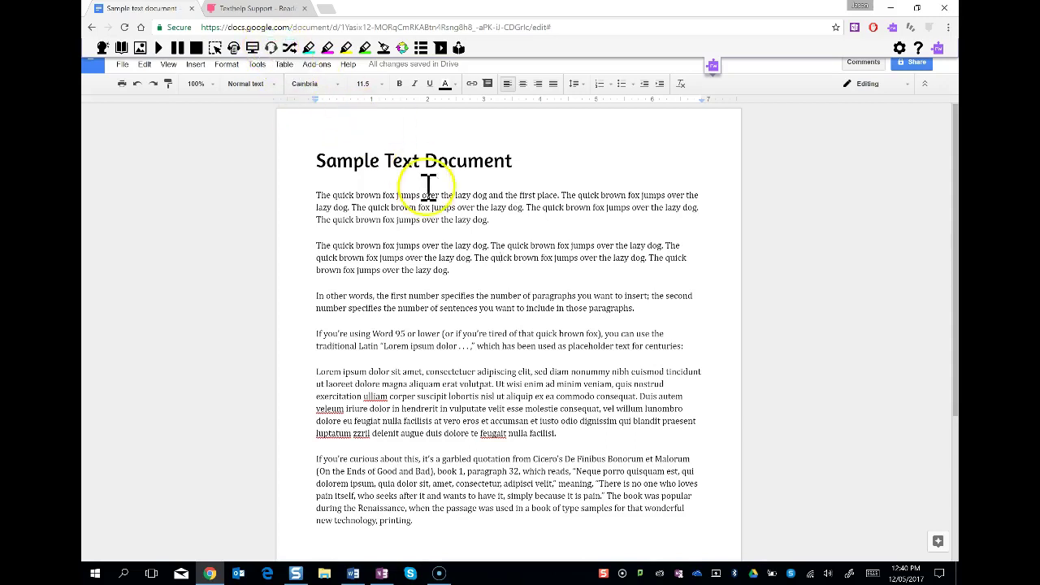
scroll(382, 406, "down", 3)
left_click(427, 327)
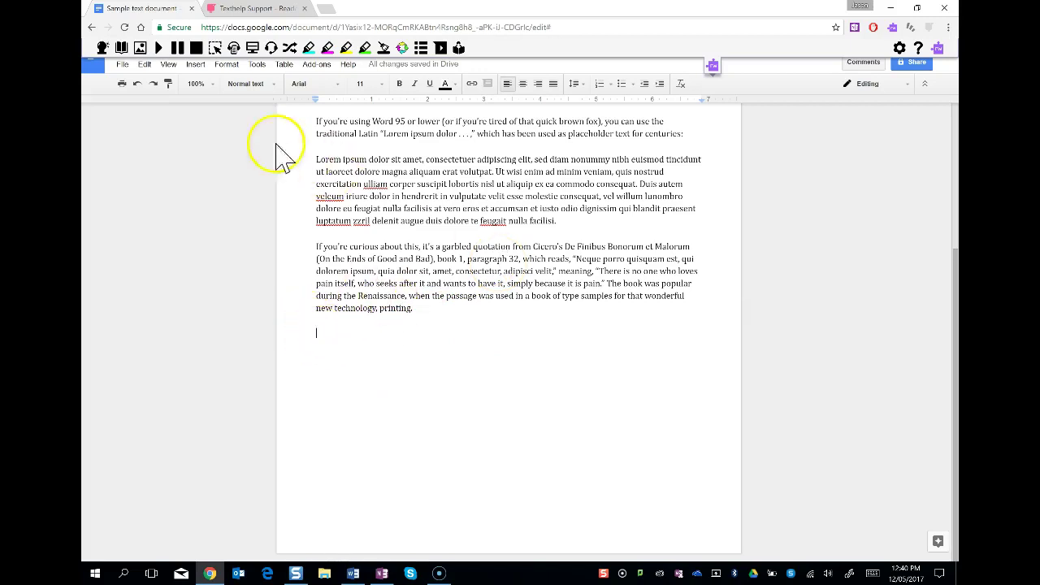
left_click(273, 49)
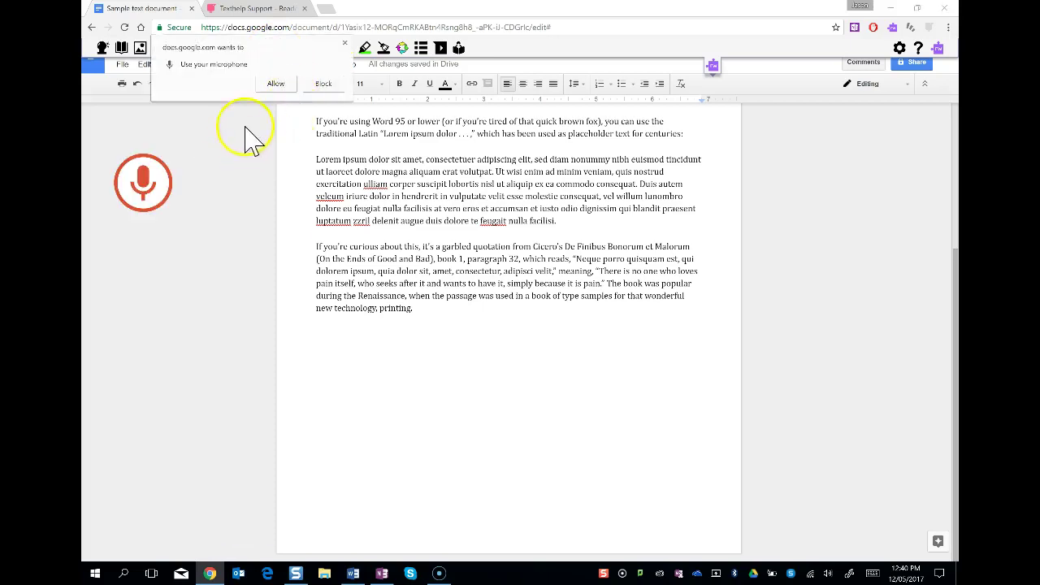
left_click(275, 84)
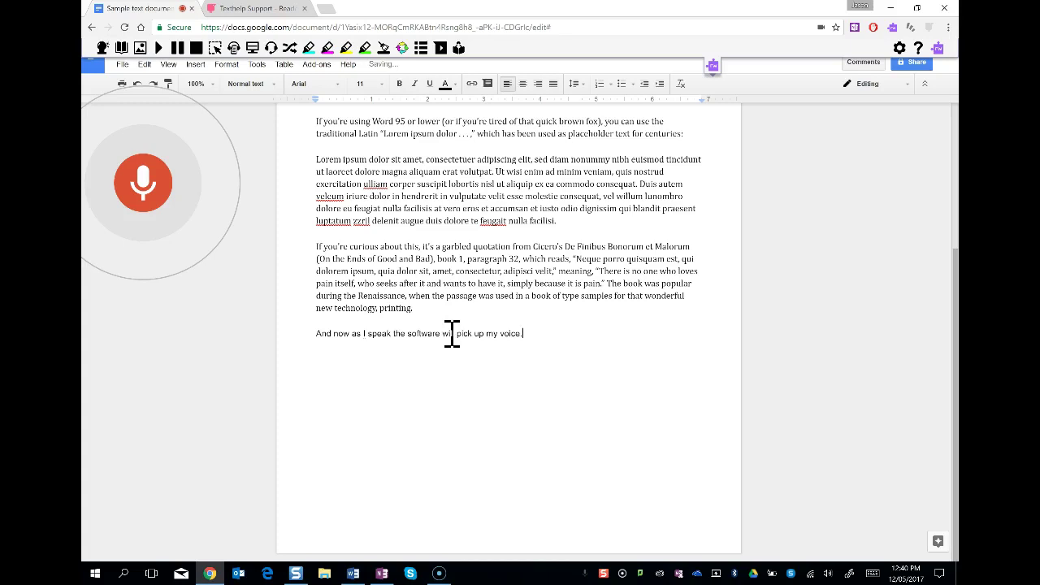
left_click(139, 189)
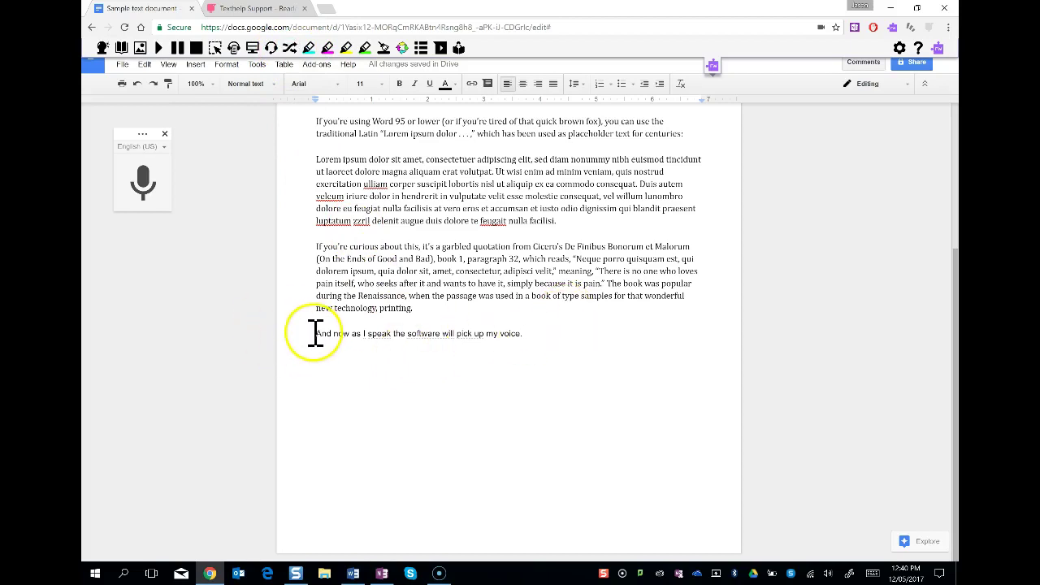
Translate the dictated sentence and the words 'And' and 'now' into French, then close the Translator.
left_click(165, 135)
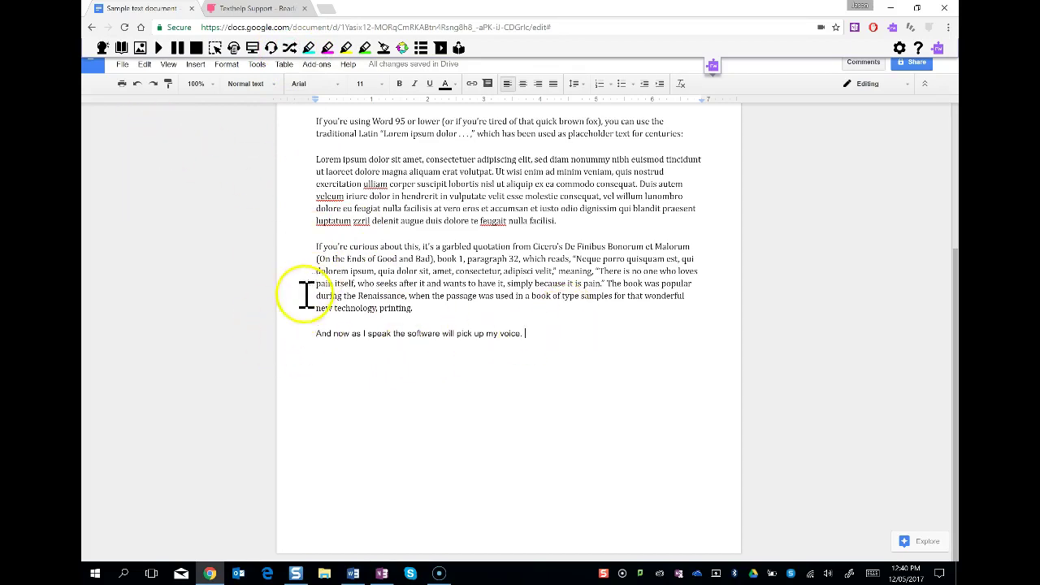
left_click(418, 313)
triple_click(532, 340)
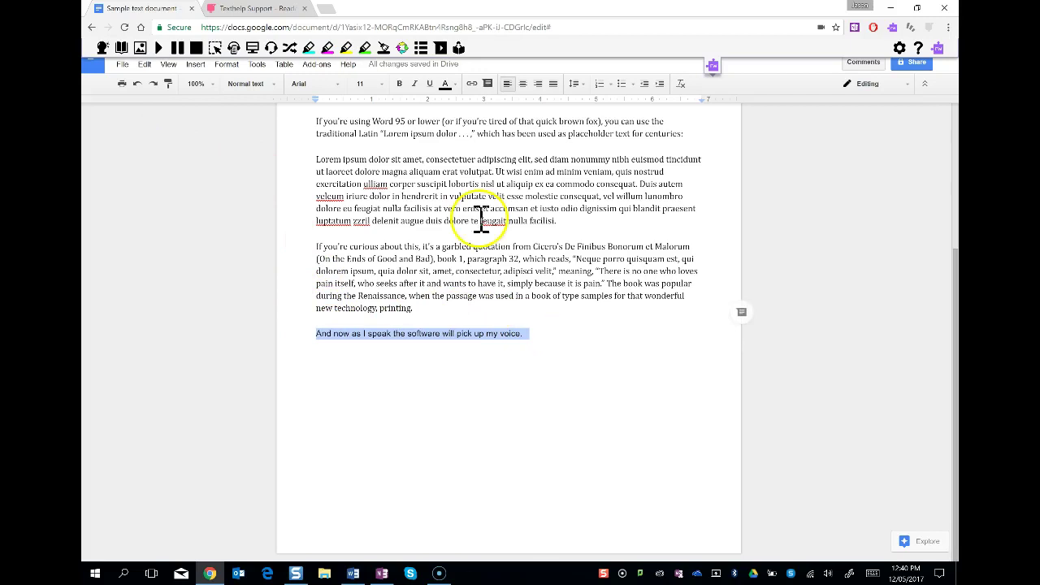
left_click(294, 52)
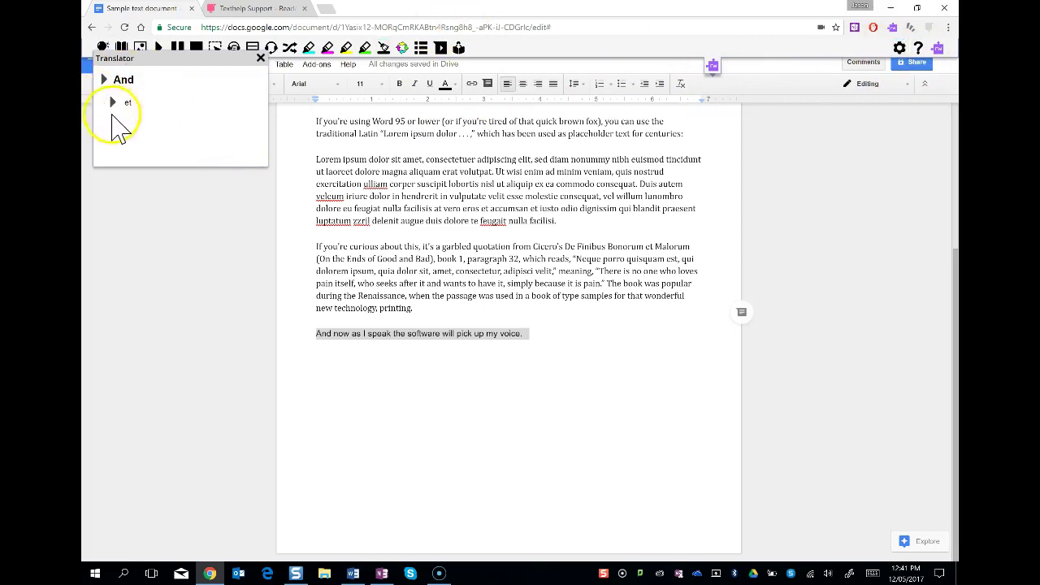
left_click(341, 334)
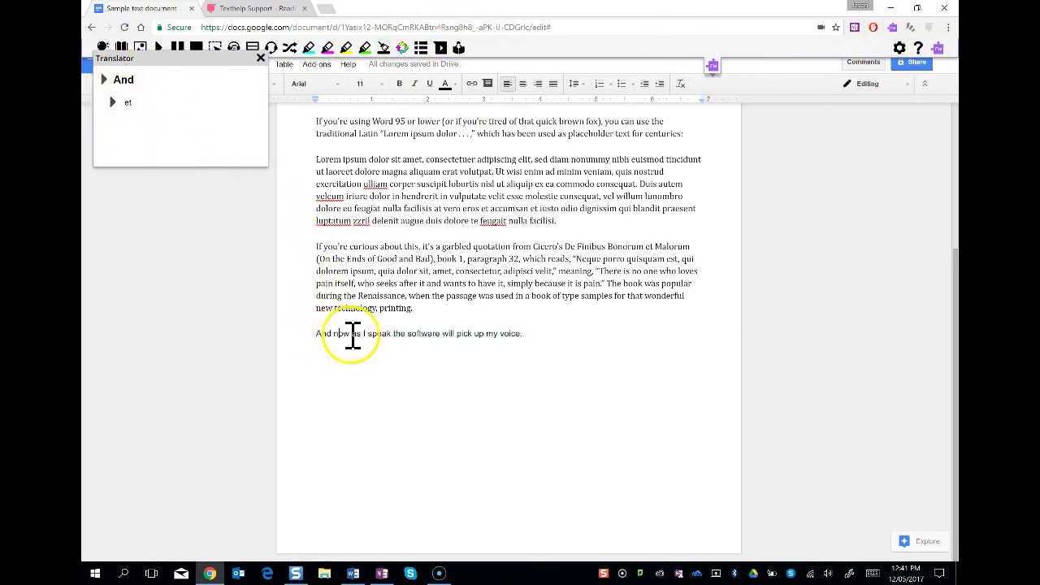
left_click(360, 335)
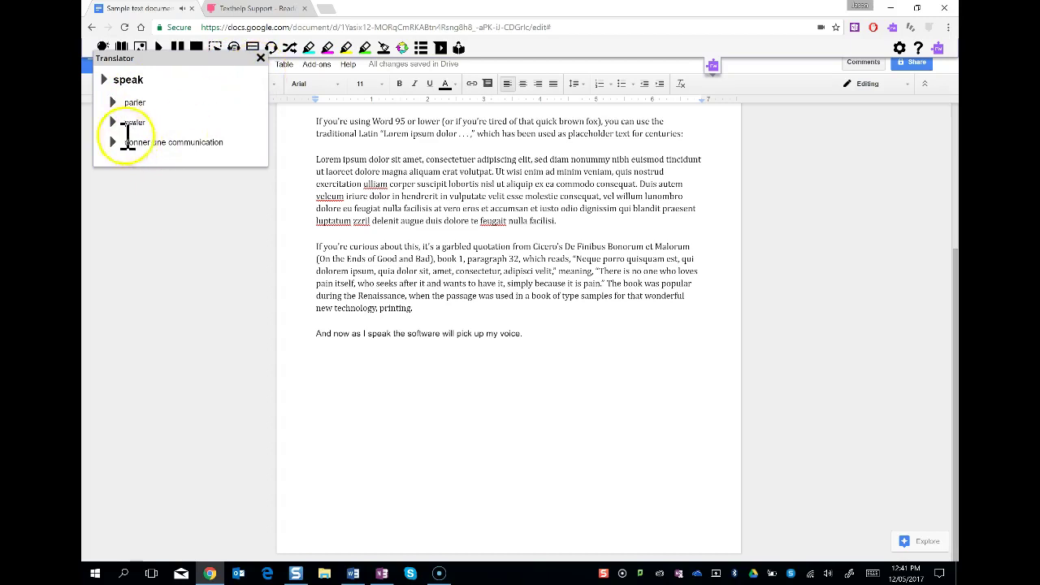
left_click(260, 58)
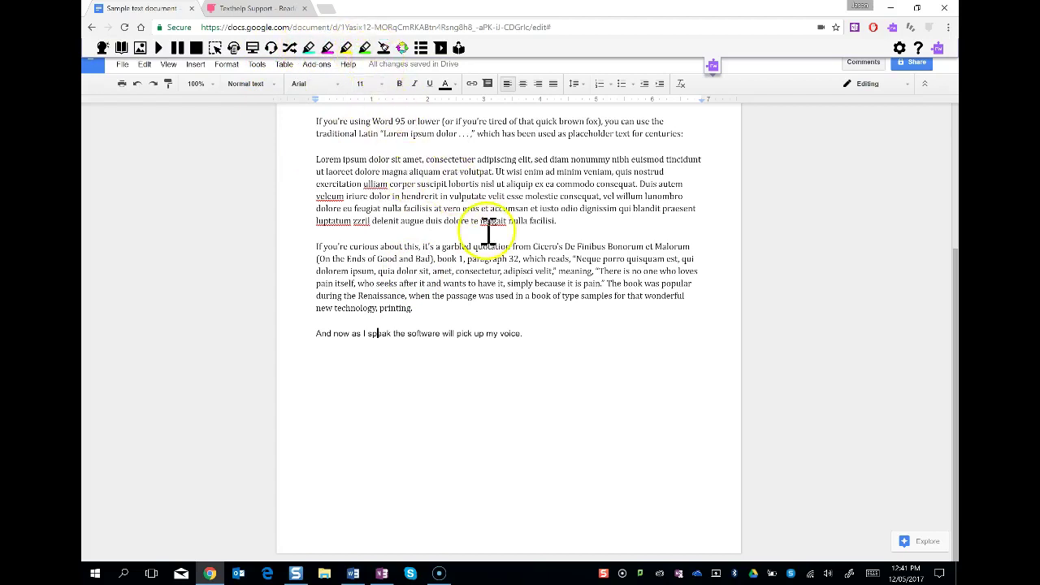
Highlight 'The quick brown fox jumps' and 'jumps over the lazy dog.' in cyan.
scroll(538, 251, "up", 5)
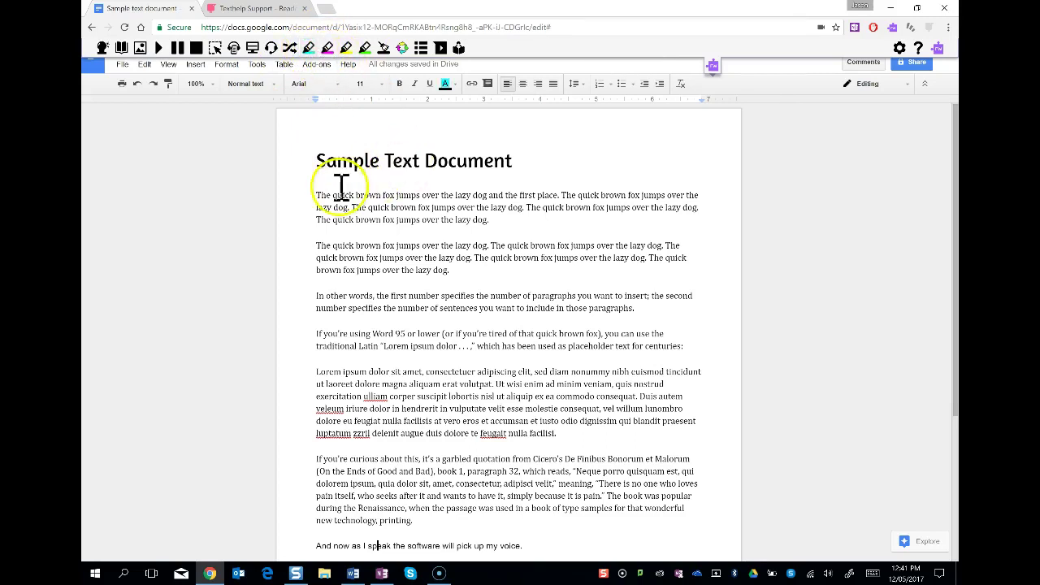
left_click_drag(317, 197, 419, 198)
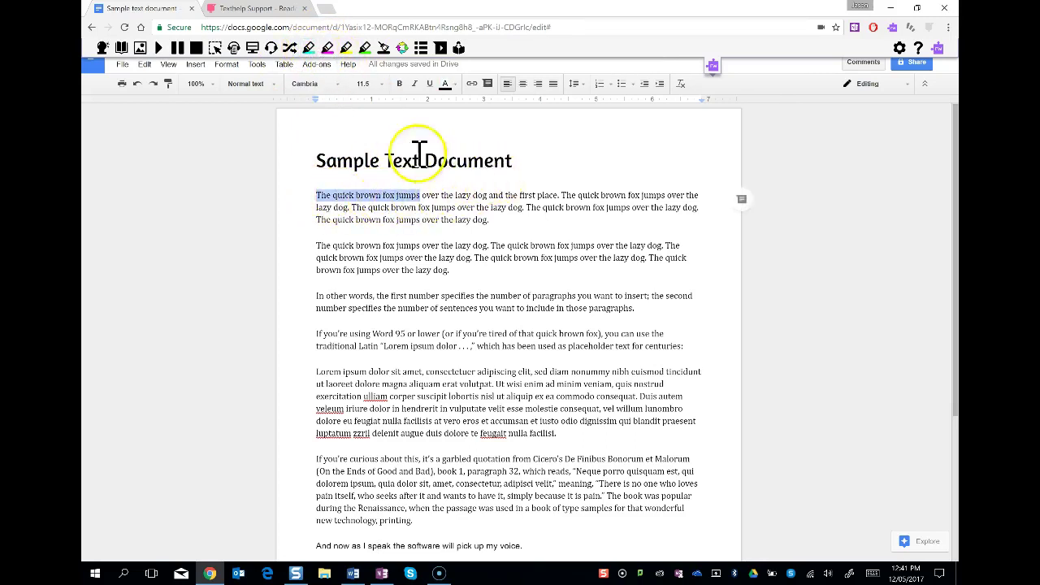
left_click(309, 47)
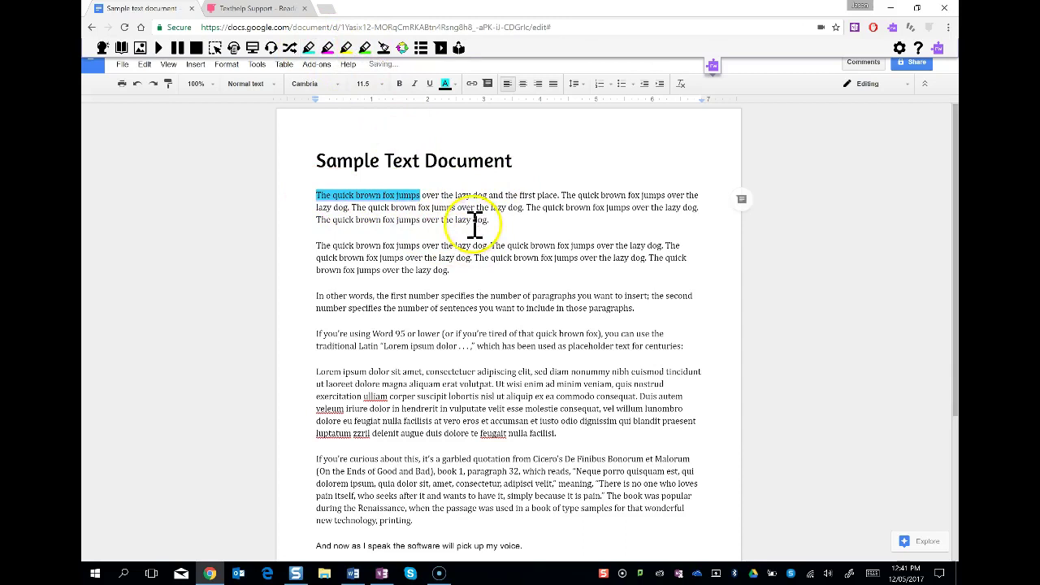
left_click_drag(398, 220, 487, 226)
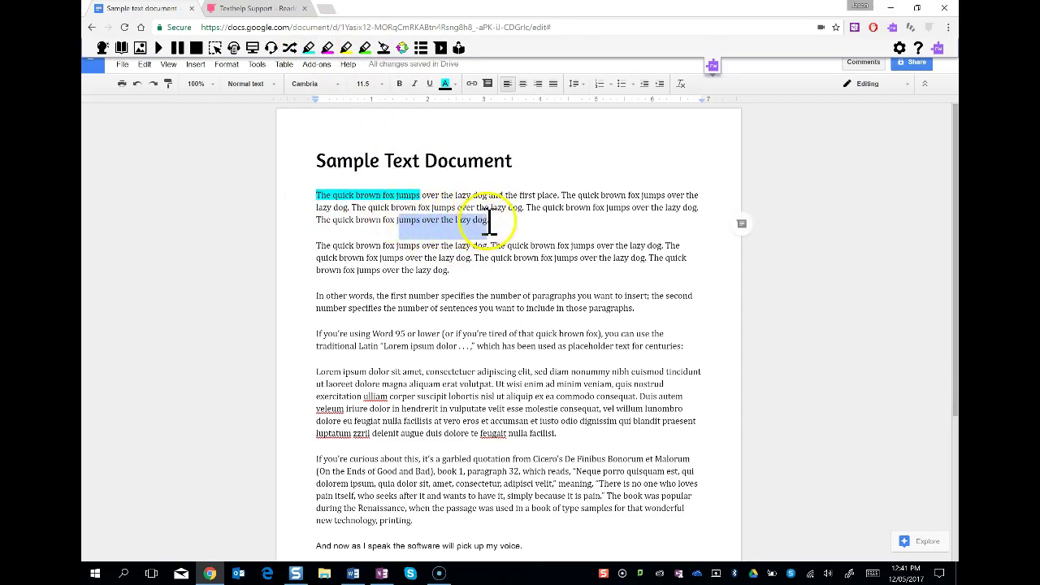
left_click(308, 47)
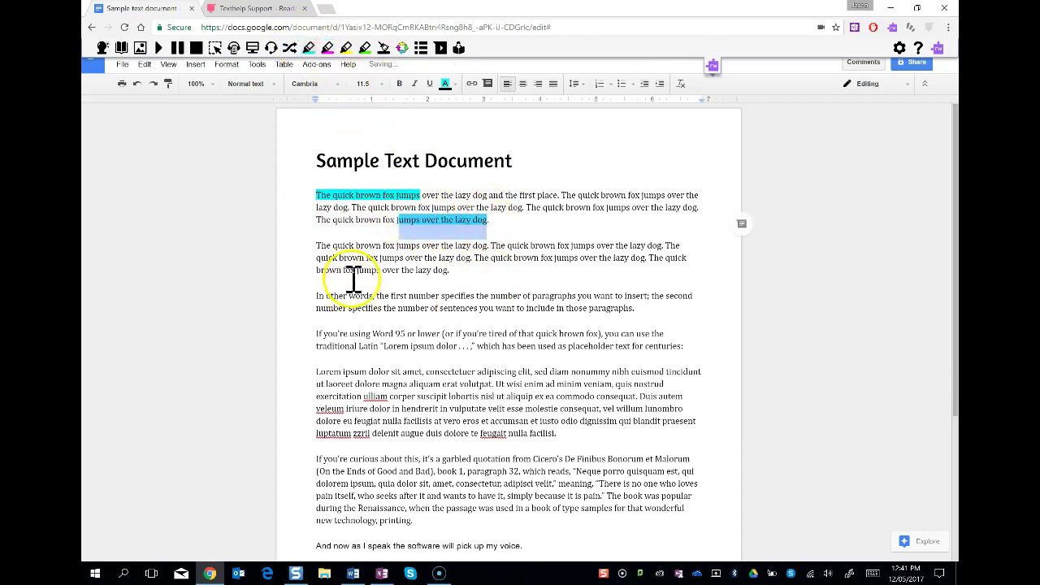
Highlight paragraph two's last line in magenta and paragraph three's words in yellow, then remove one cyan highlight.
left_click_drag(318, 269, 463, 271)
left_click(327, 47)
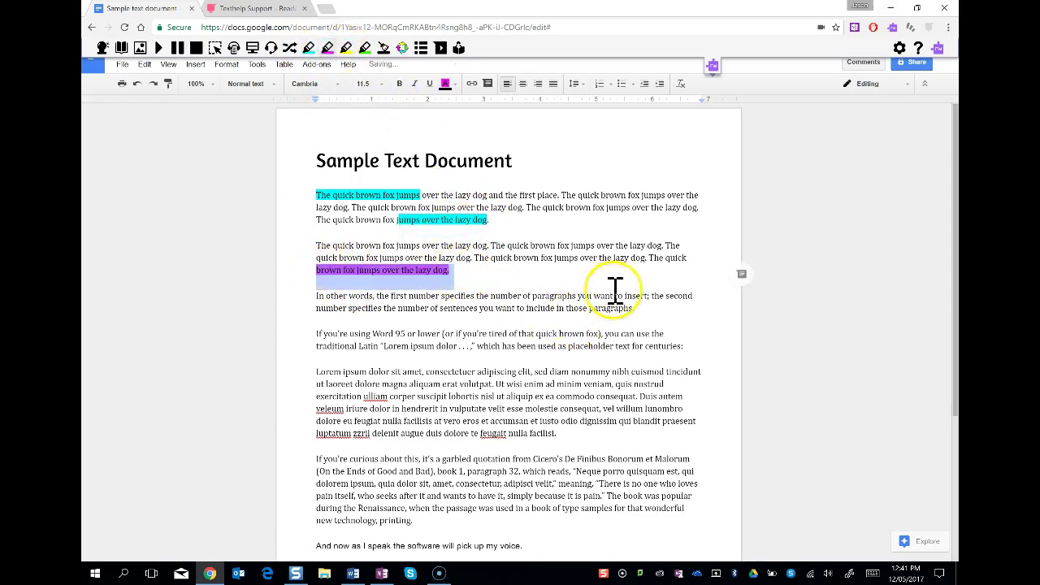
left_click_drag(517, 296, 648, 298)
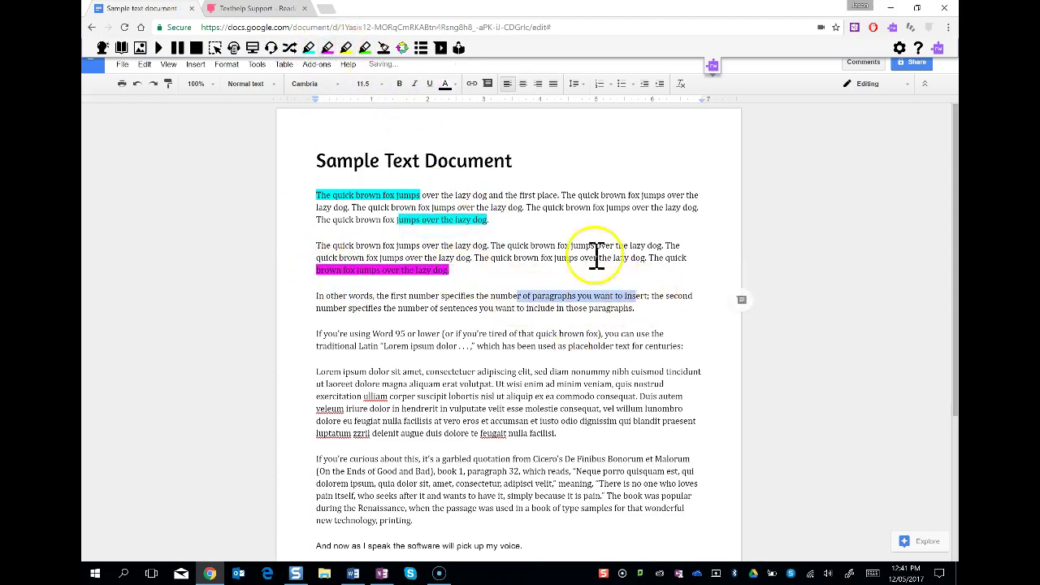
left_click(347, 48)
left_click(501, 372)
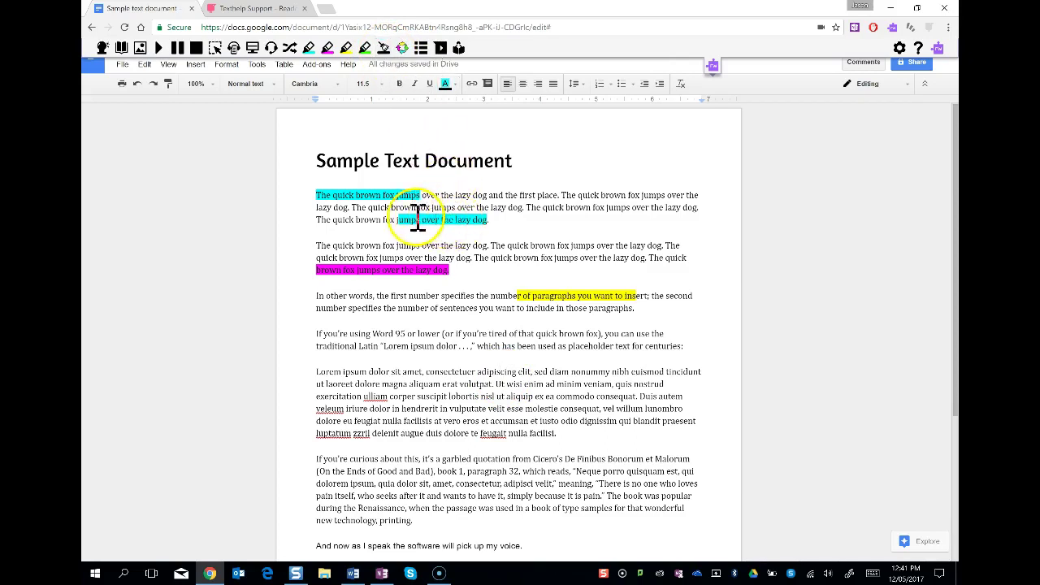
left_click_drag(396, 219, 522, 220)
left_click(389, 51)
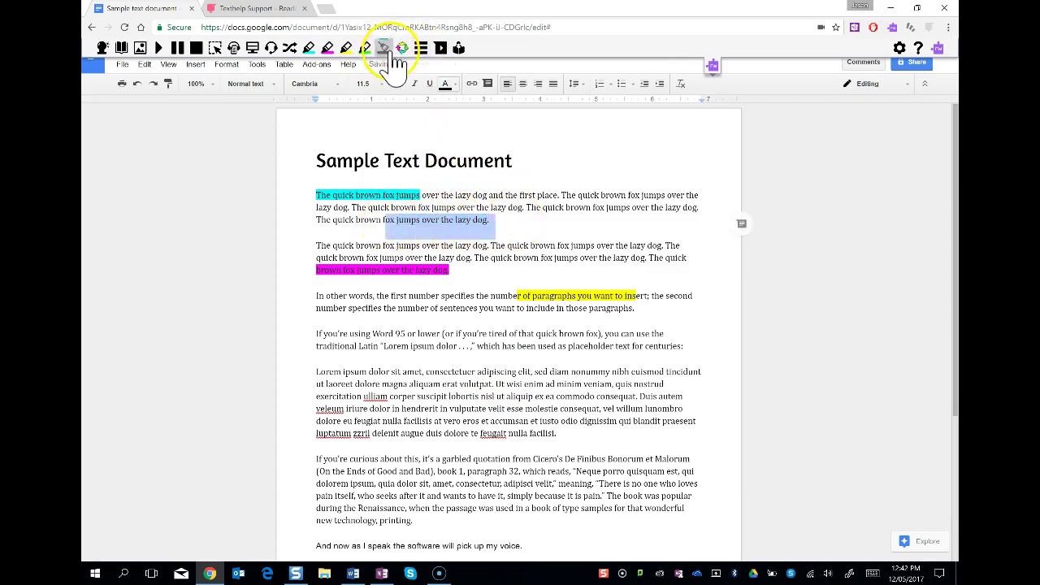
Collect the yellow and magenta highlights into a new highlights document.
left_click(510, 221)
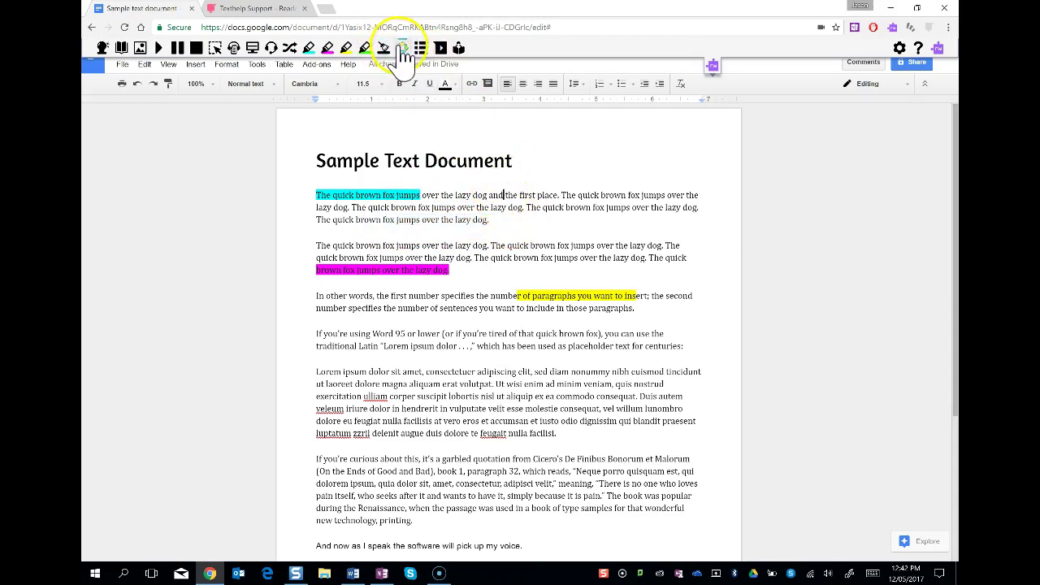
left_click(404, 50)
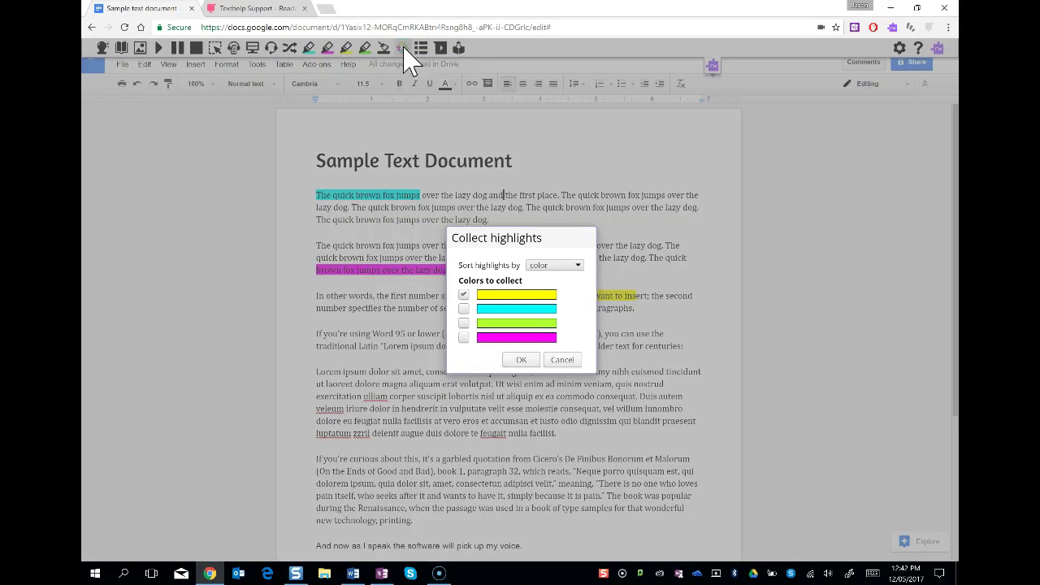
left_click(463, 337)
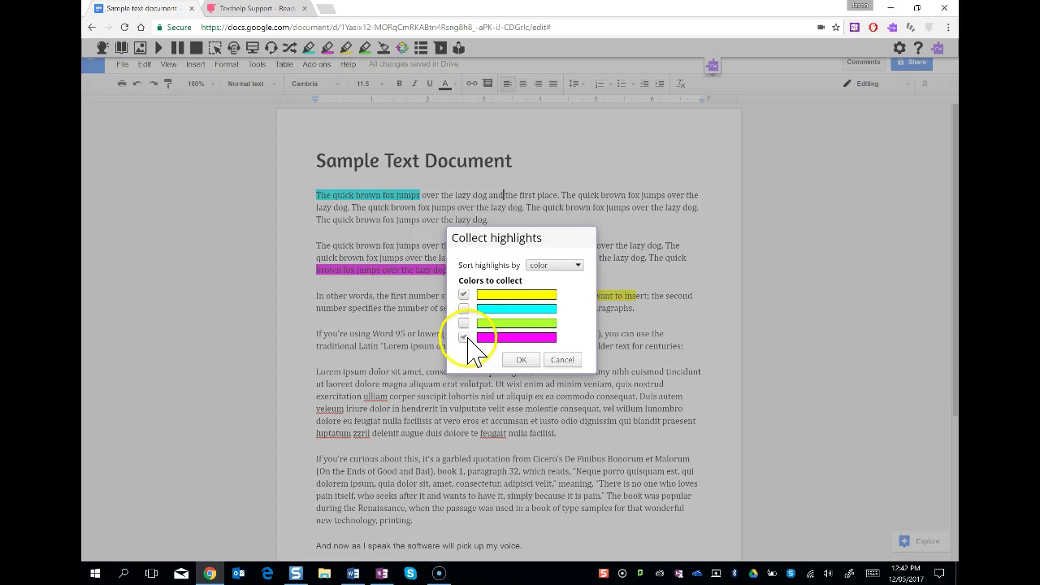
left_click(525, 360)
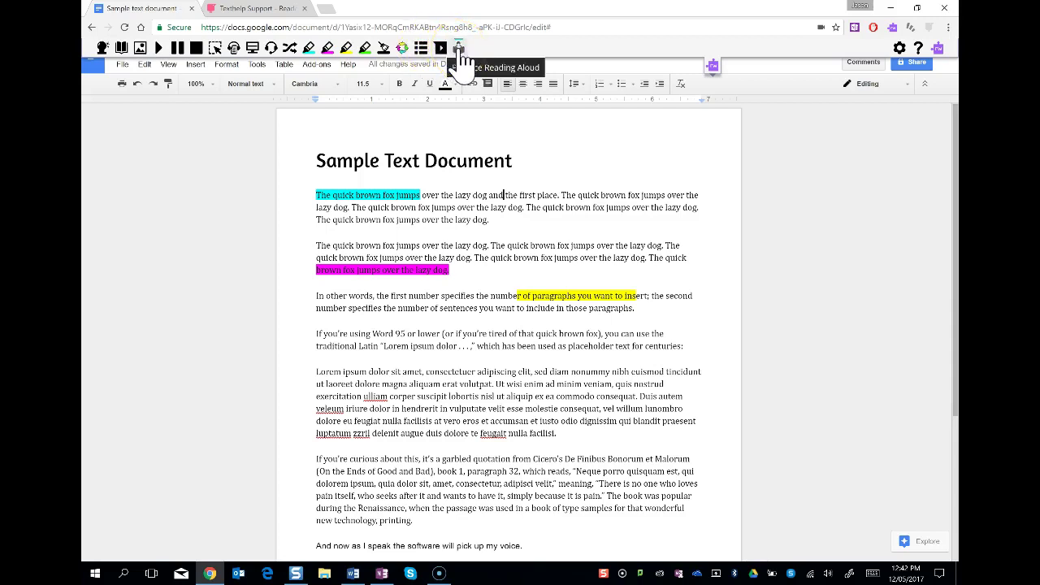
Select the opening words 'If you're using Word 95 or lower' in the first paragraph.
left_click(520, 227)
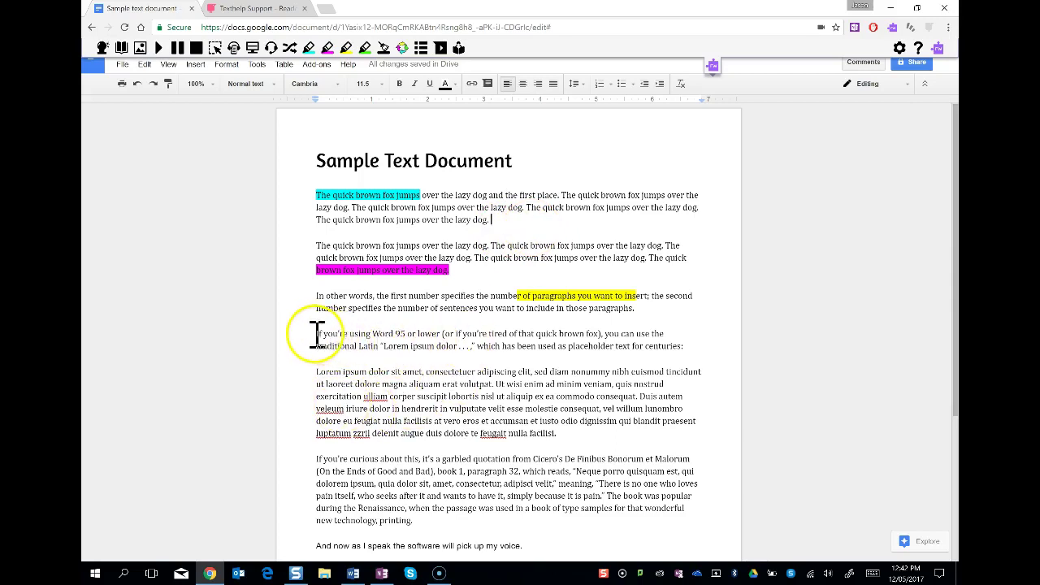
left_click_drag(319, 335, 439, 333)
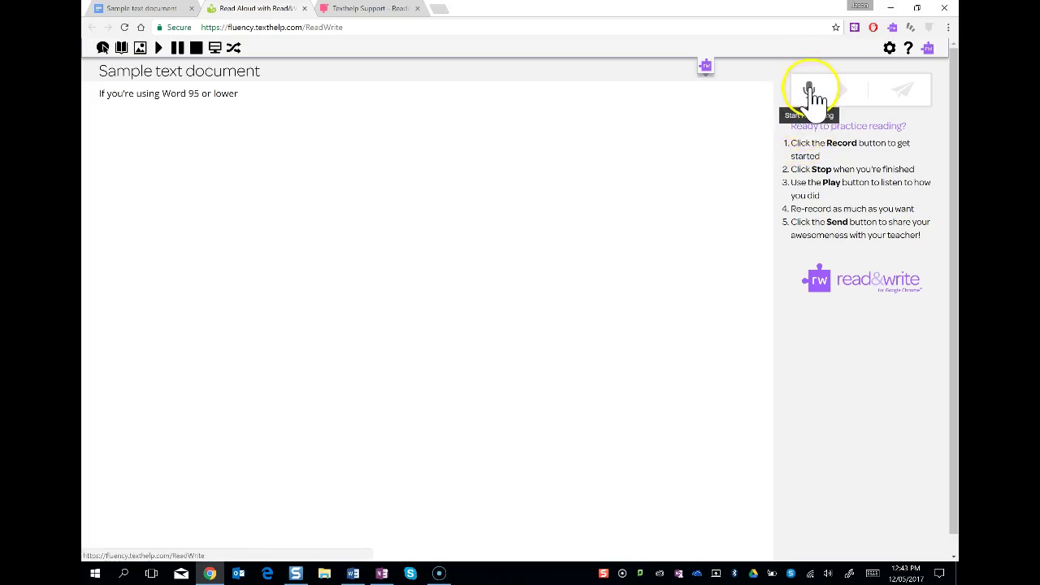
Record a reading of 'If you're using Word 95 or lower', allowing microphone access.
left_click(810, 90)
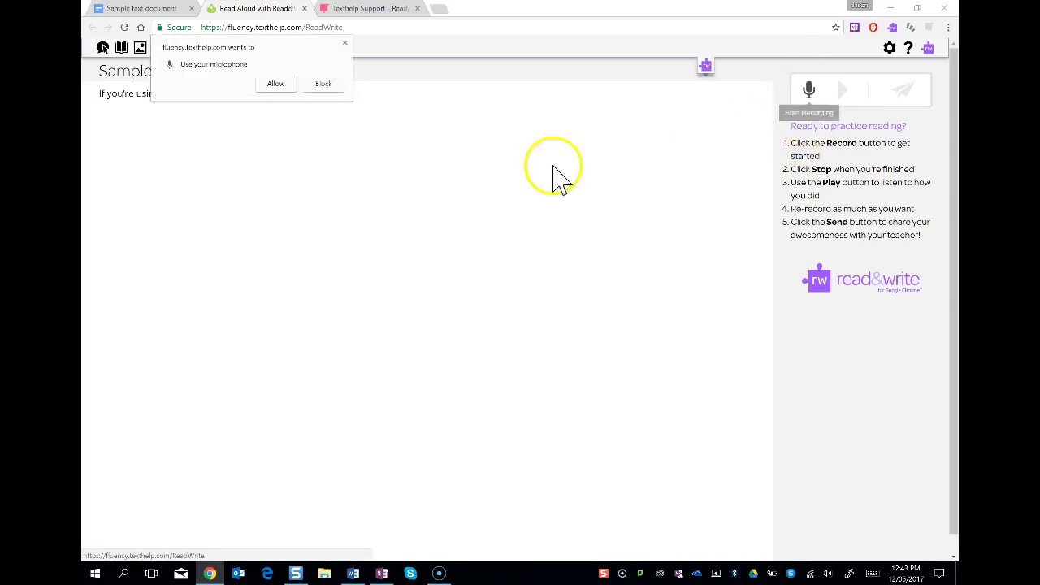
left_click(277, 84)
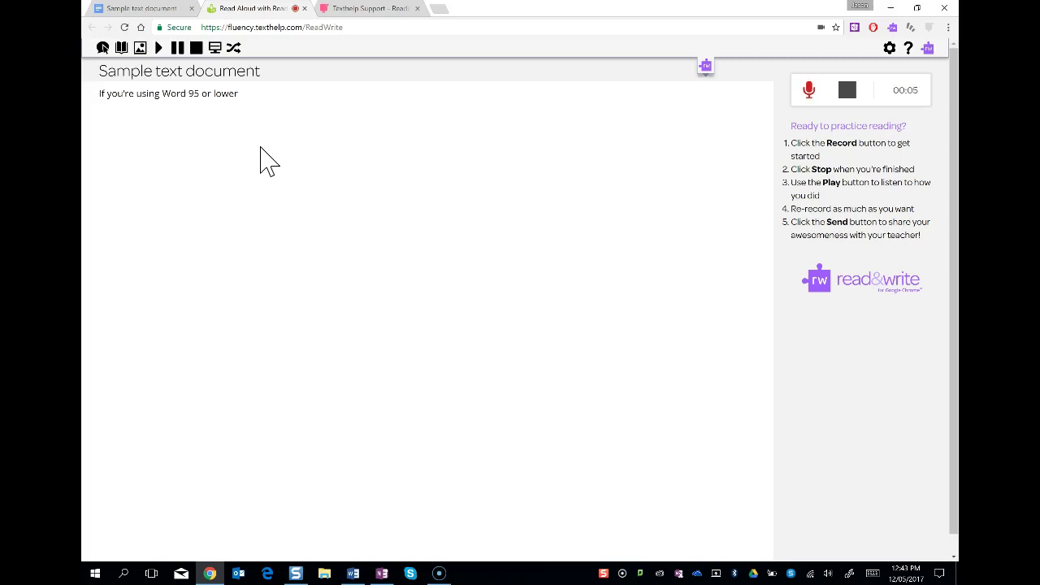
left_click(847, 91)
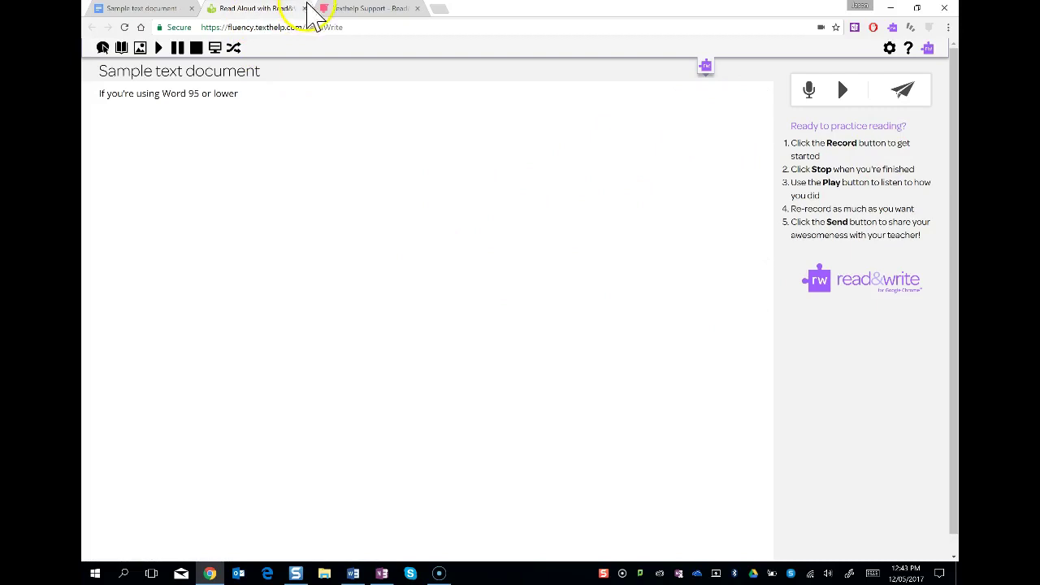
left_click(305, 9)
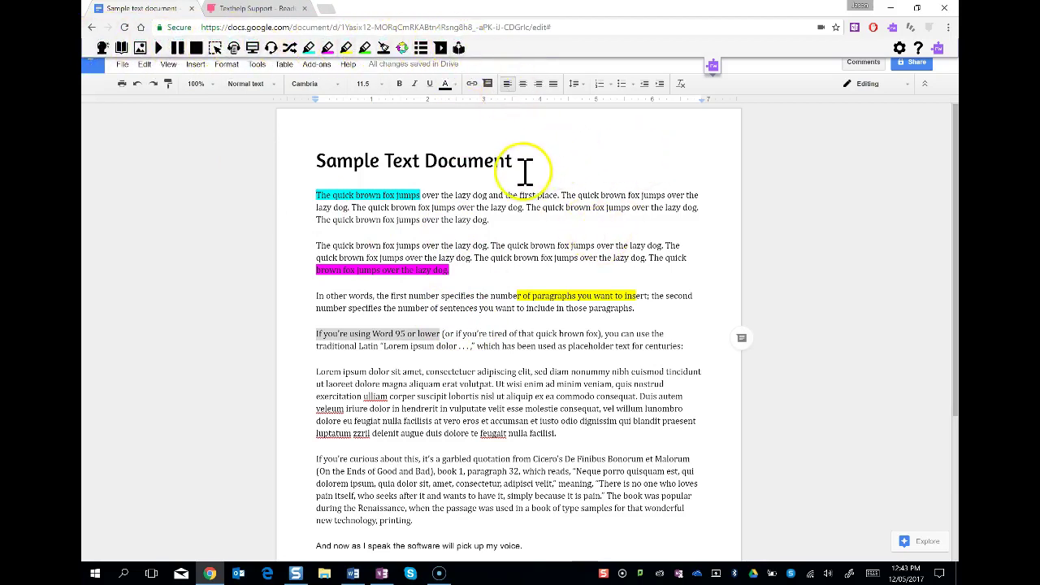
left_click(525, 169)
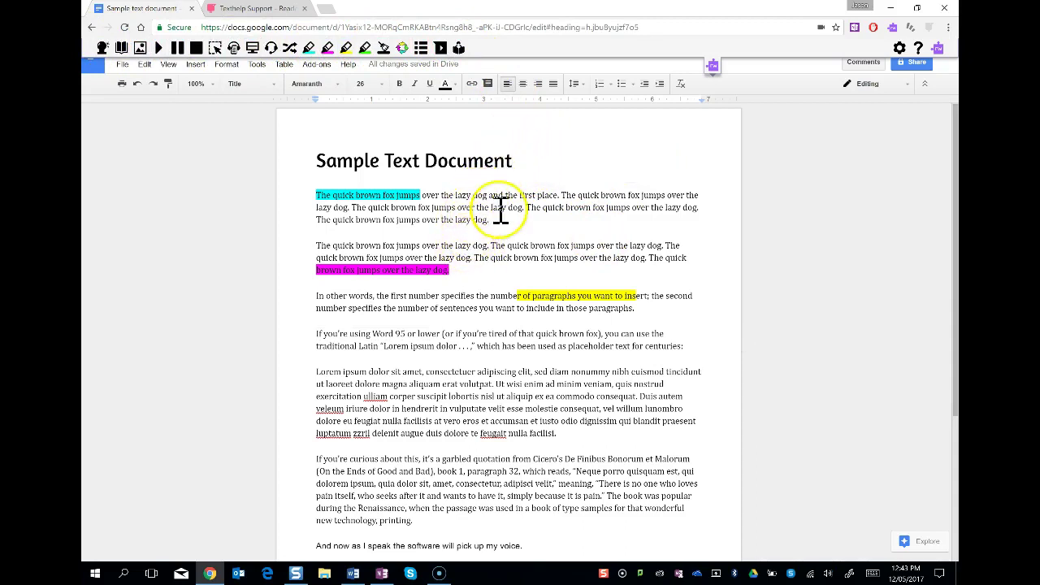